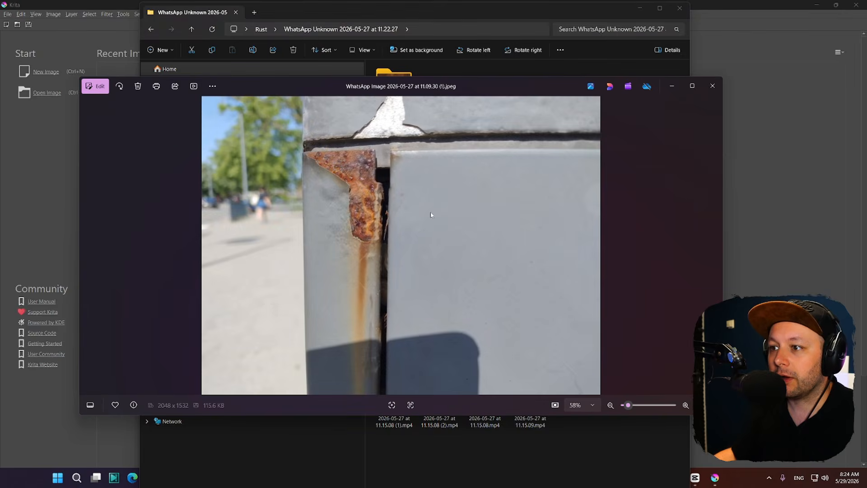
Browse to the photo of large rust patches on the grey wall and move the Photos window right.
key("Right")
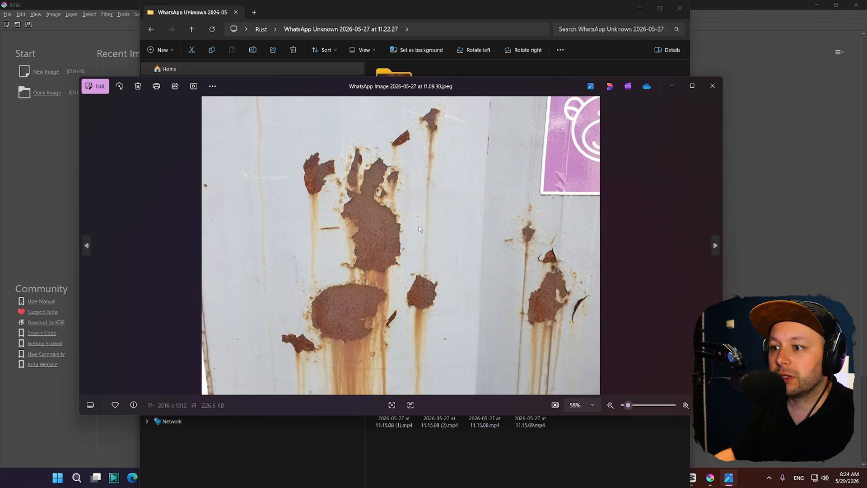
key("Right")
key("Right")
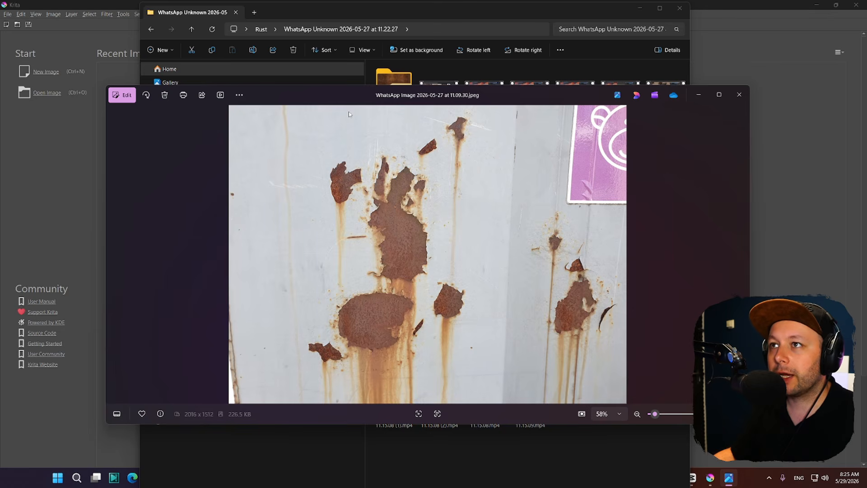
left_click_drag(352, 96, 619, 82)
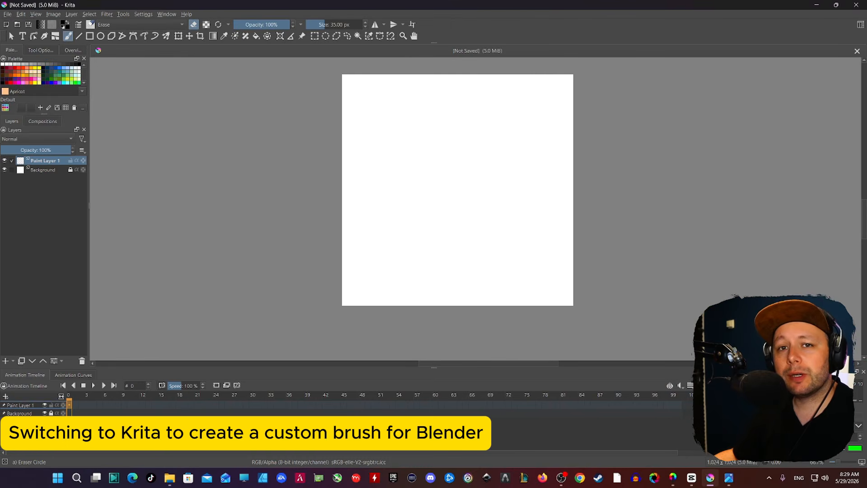
Drop the rust wall photo onto the blank Krita canvas, inserting it as a new layer.
left_click_drag(533, 135, 442, 193)
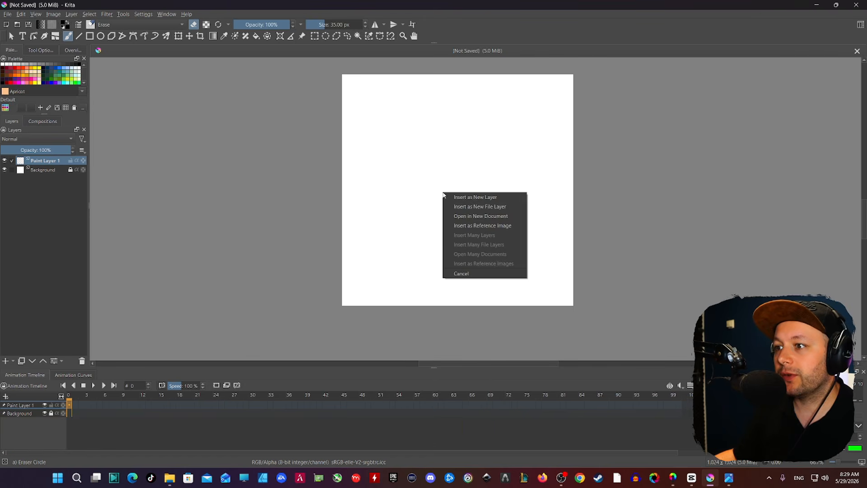
left_click(470, 197)
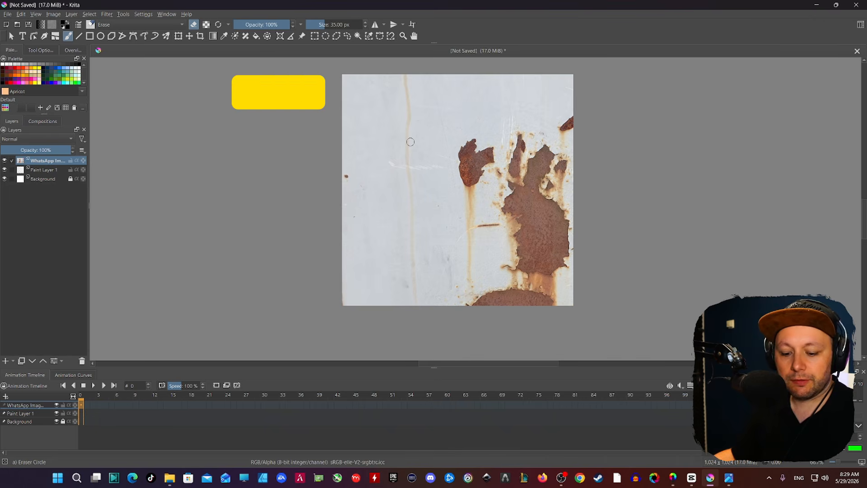
Move and proportionally scale down the rust photo layer to fit its patches in the canvas.
key("ctrl+t")
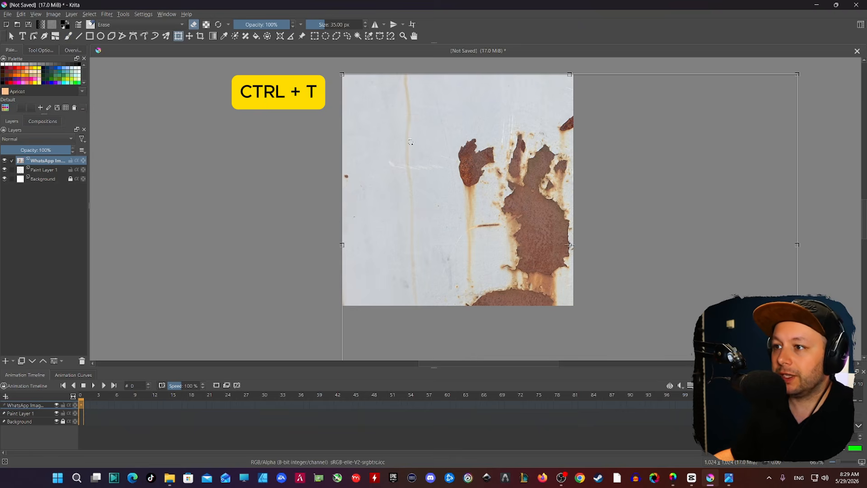
left_click_drag(458, 176, 388, 138)
scroll(399, 147, "down", 3)
scroll(424, 174, "up", 3)
scroll(423, 174, "down", 1)
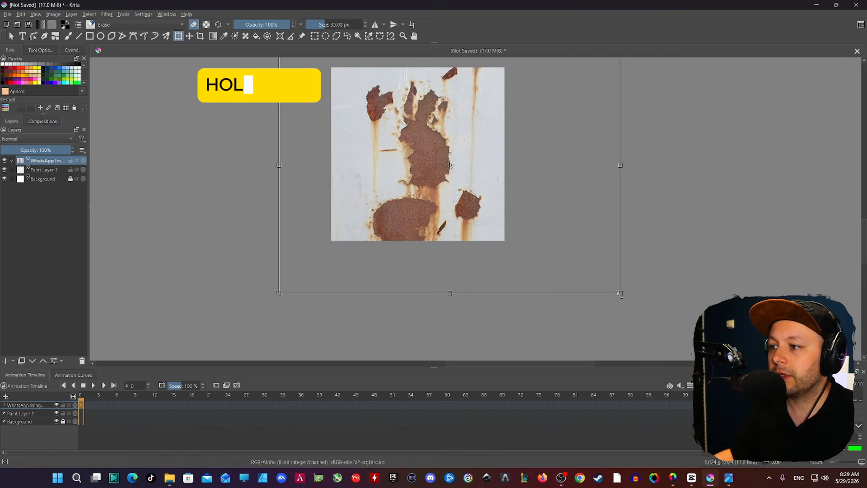
left_click_drag(620, 294, 504, 231, "shift")
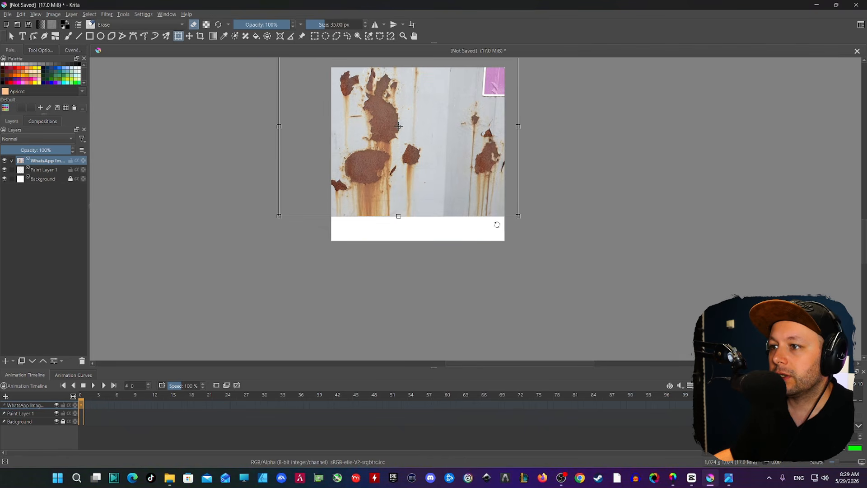
left_click_drag(428, 131, 465, 156)
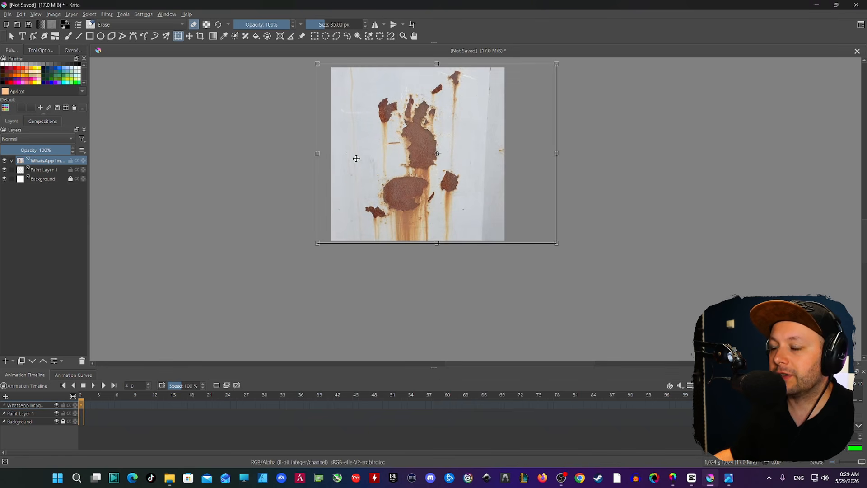
key("Return")
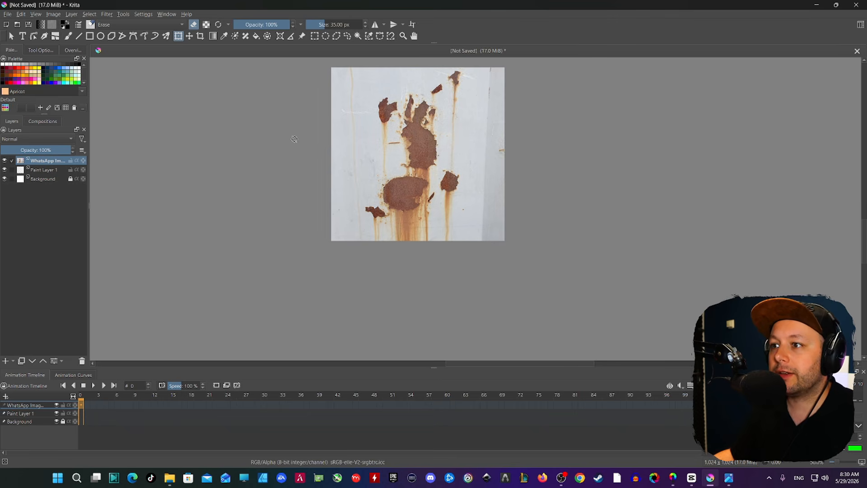
scroll(376, 128, "up", 2)
scroll(381, 133, "down", 2)
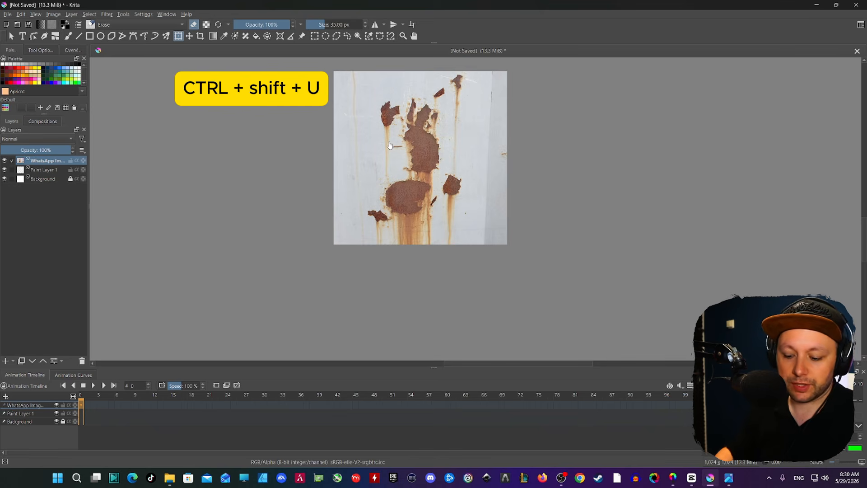
Desaturate the rust photo, raise black and lower white points in Levels, then invert it.
key("ctrl+shift+u")
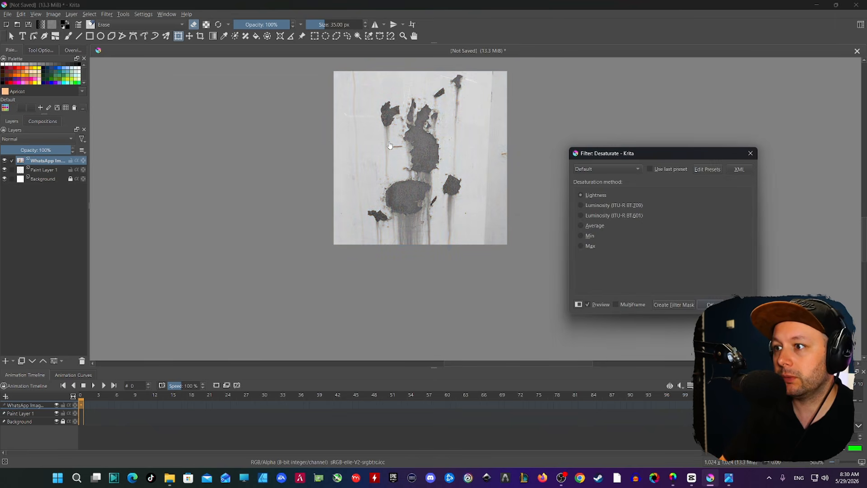
left_click(709, 304)
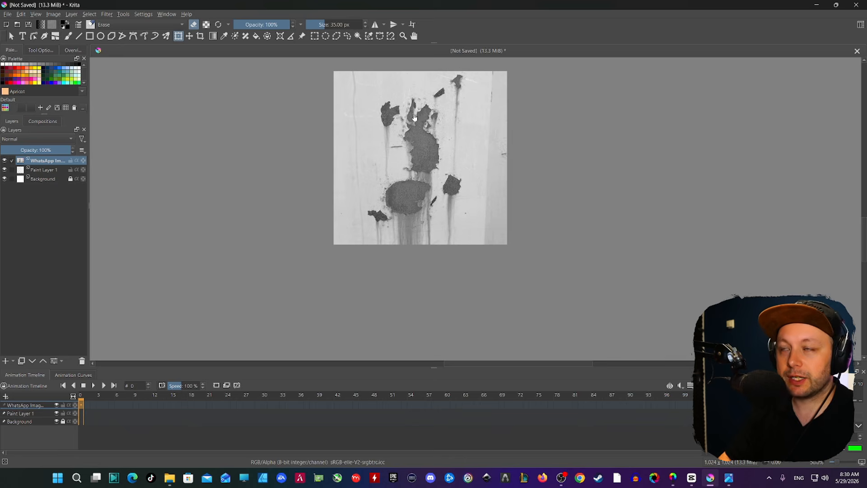
key("ctrl+l")
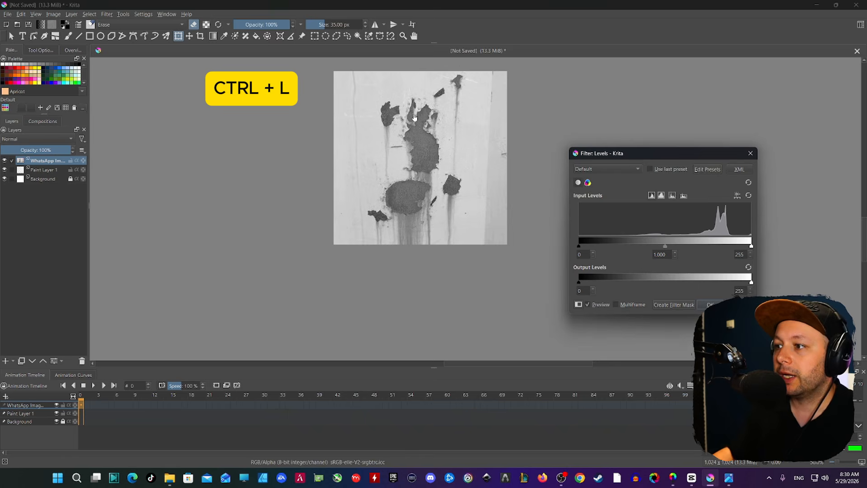
left_click_drag(625, 146, 190, 118)
left_click_drag(143, 215, 214, 217)
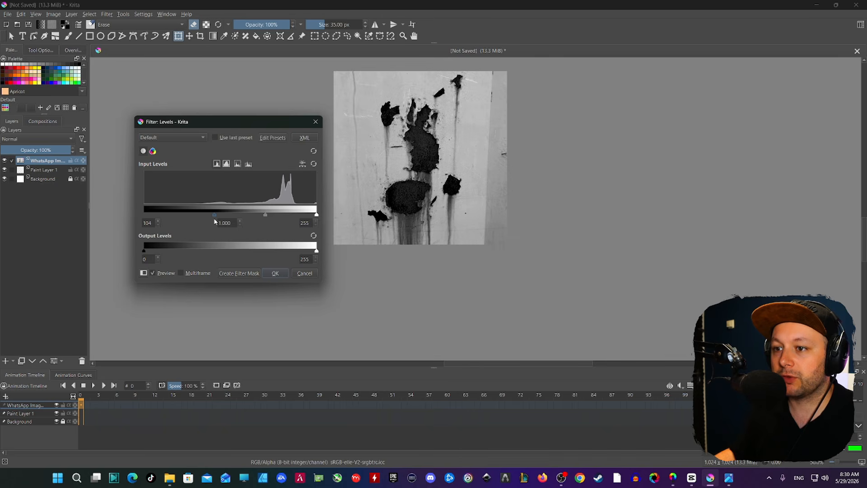
left_click_drag(219, 220, 224, 220)
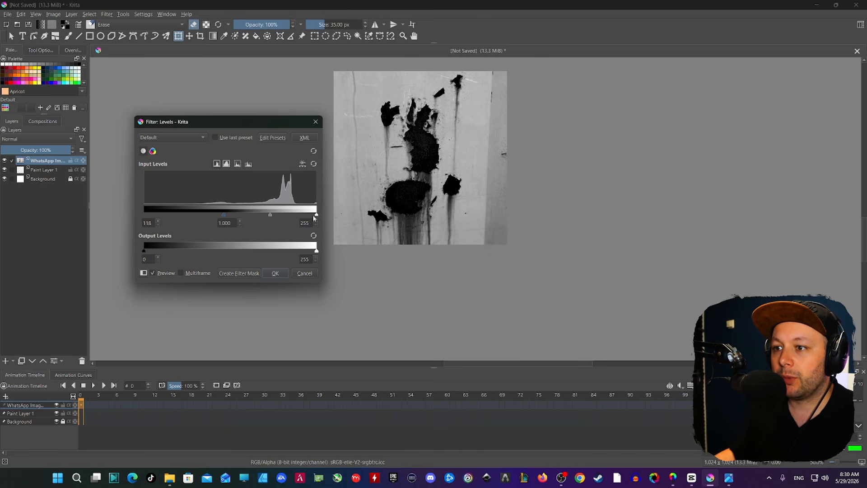
left_click_drag(315, 217, 259, 213)
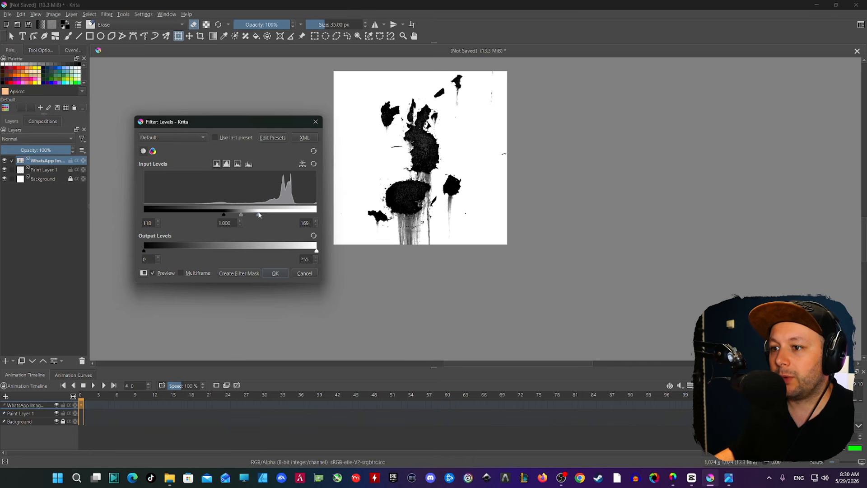
left_click(275, 273)
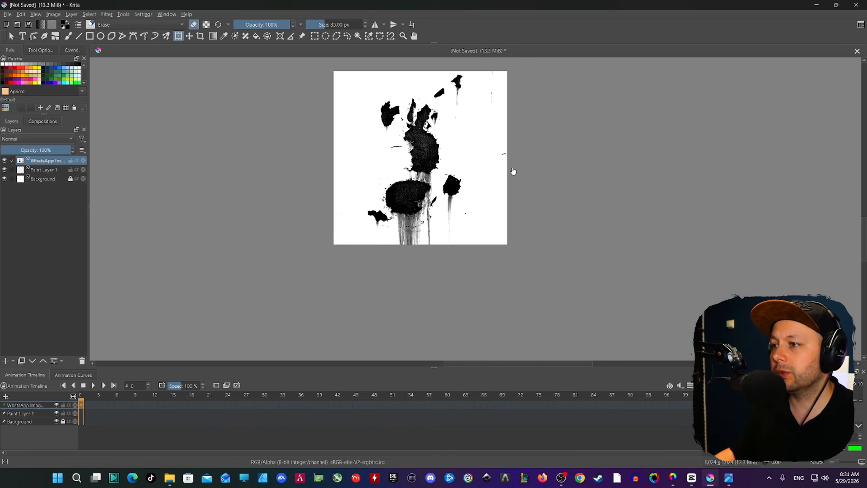
key("ctrl+i")
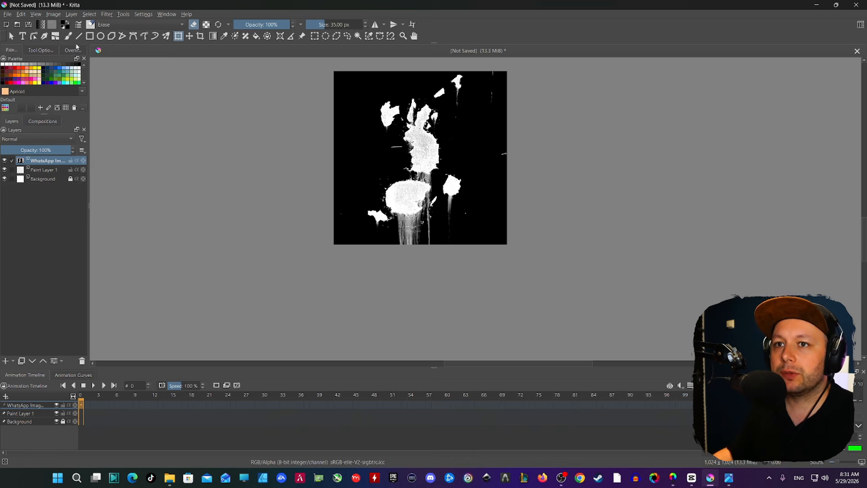
Export the mask as PNG file RushBrush2026 in the 3d folder with default PNG options.
left_click(9, 15)
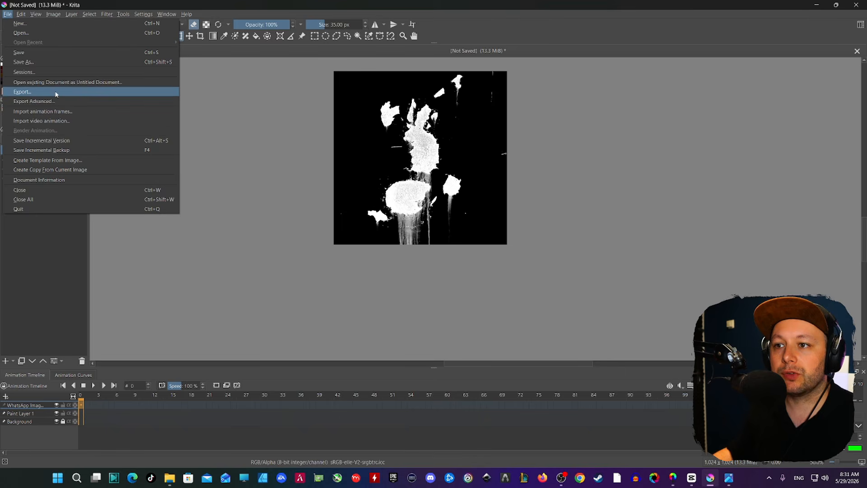
left_click(23, 92)
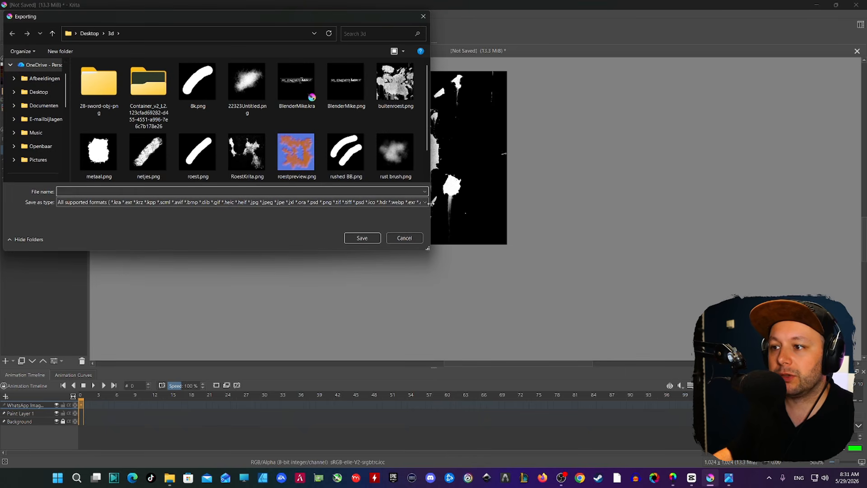
left_click(425, 203)
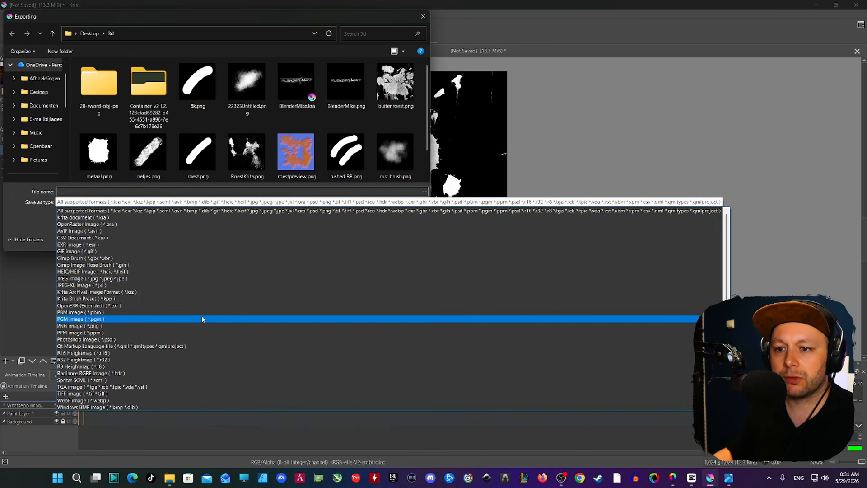
scroll(190, 319, "down", 1)
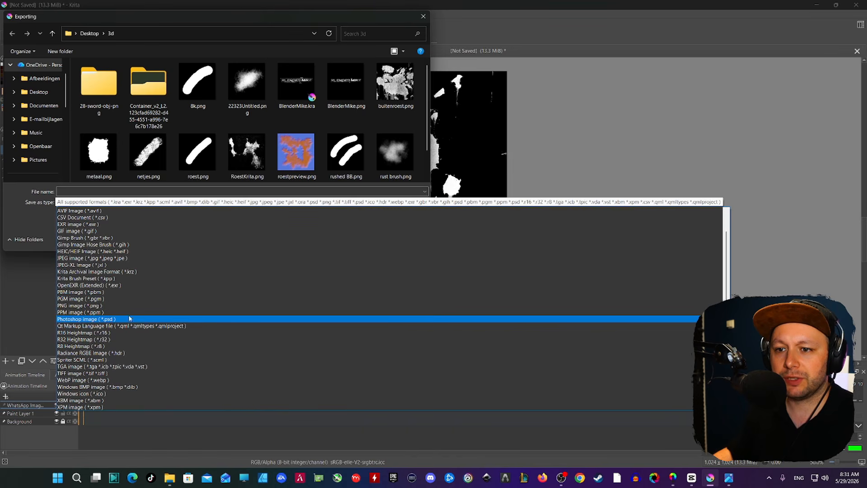
left_click(84, 305)
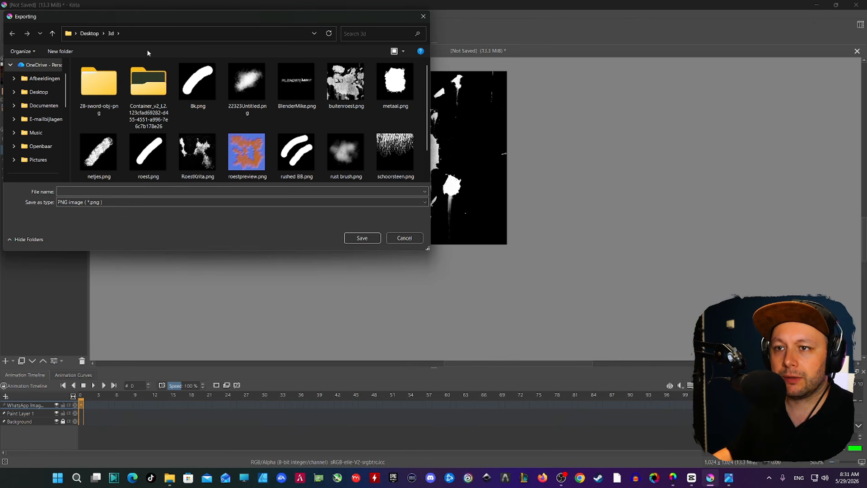
left_click(80, 192)
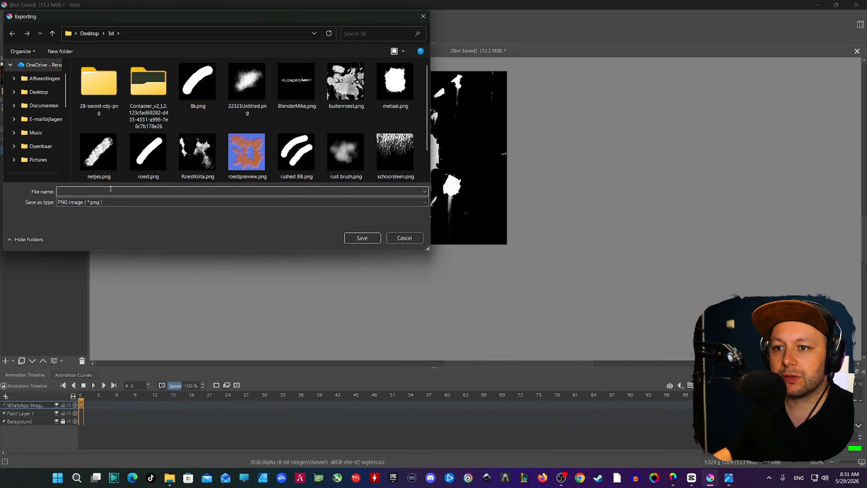
type("RushBrush2026")
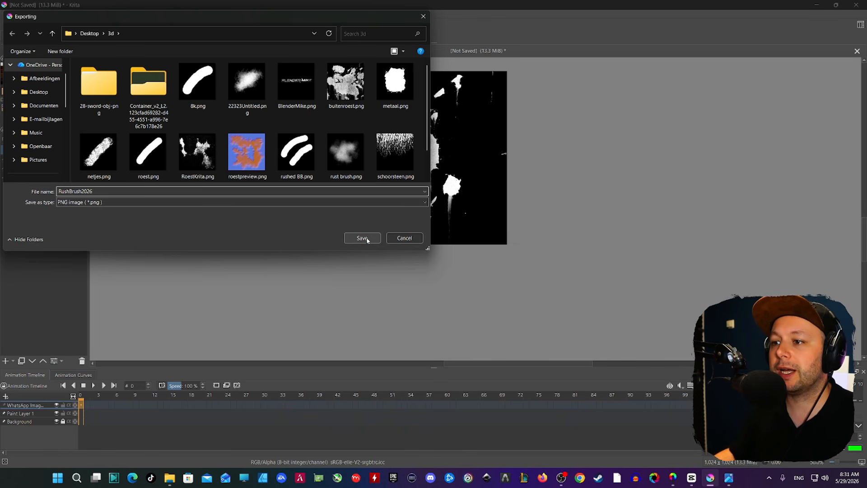
left_click(362, 238)
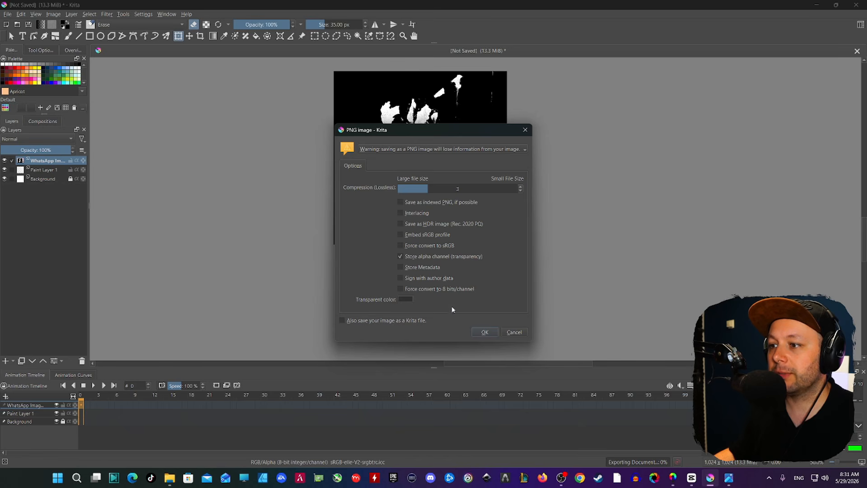
left_click(481, 332)
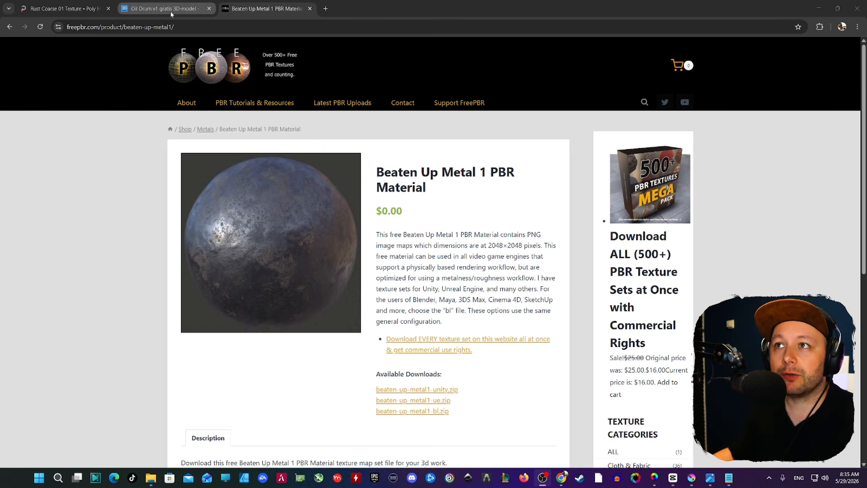
Review the Free3D Oil Drum V1 page and its free OBJ/STL download.
mouse_move(171, 14)
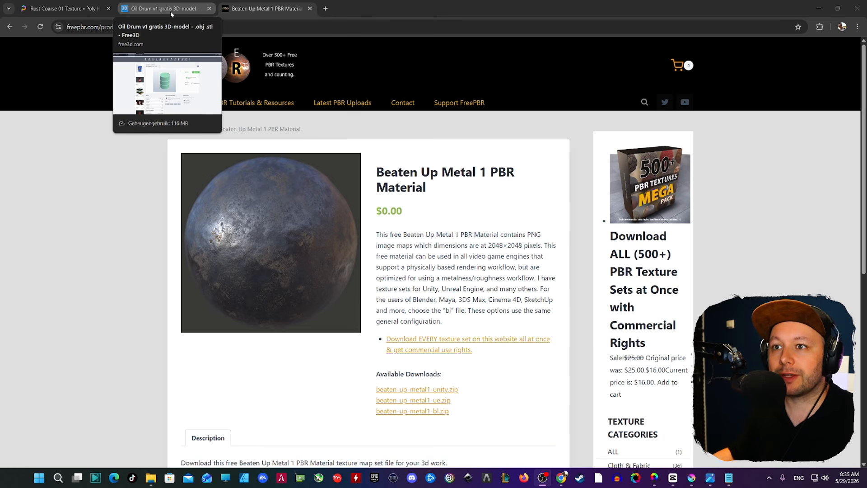
left_click(165, 10)
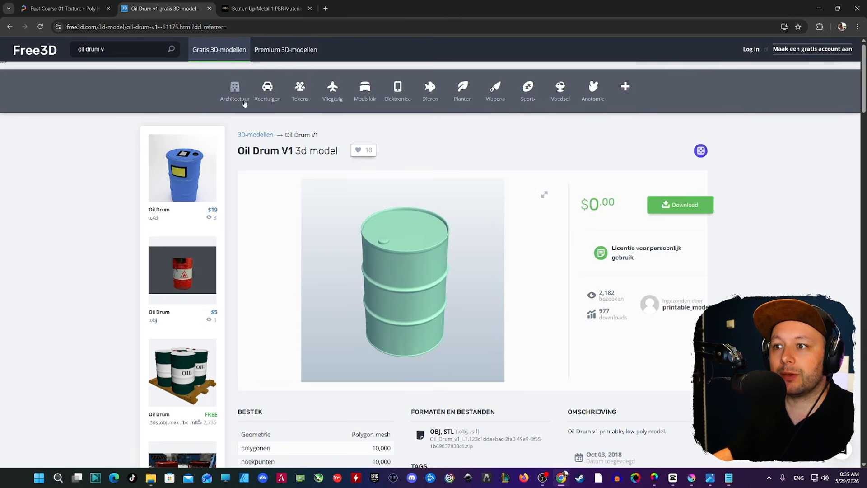
scroll(388, 161, "down", 1)
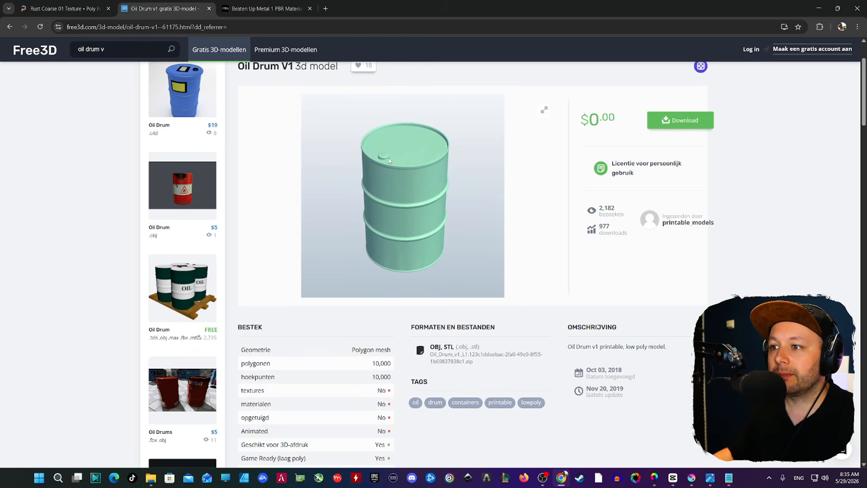
scroll(389, 161, "up", 2)
scroll(389, 161, "down", 2)
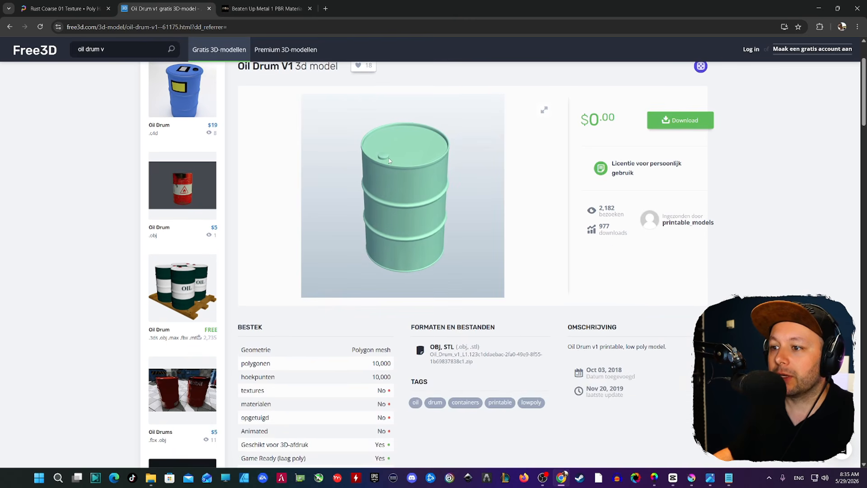
scroll(389, 161, "up", 2)
scroll(389, 161, "down", 1)
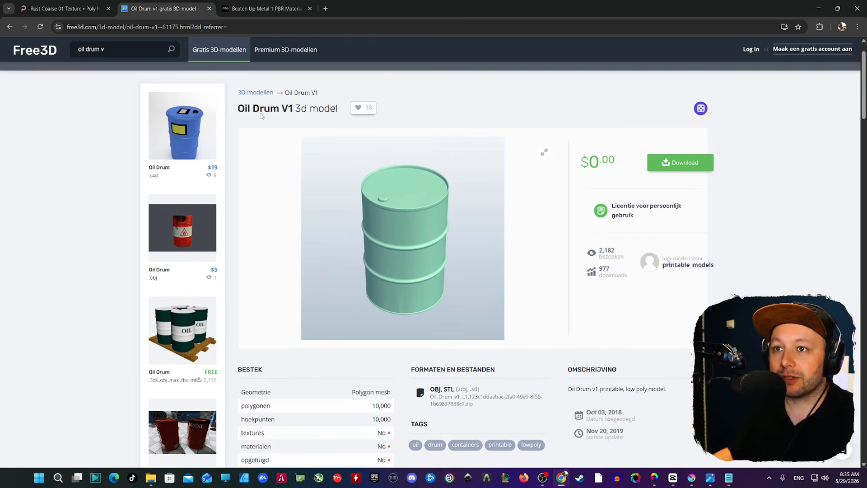
left_click(68, 9)
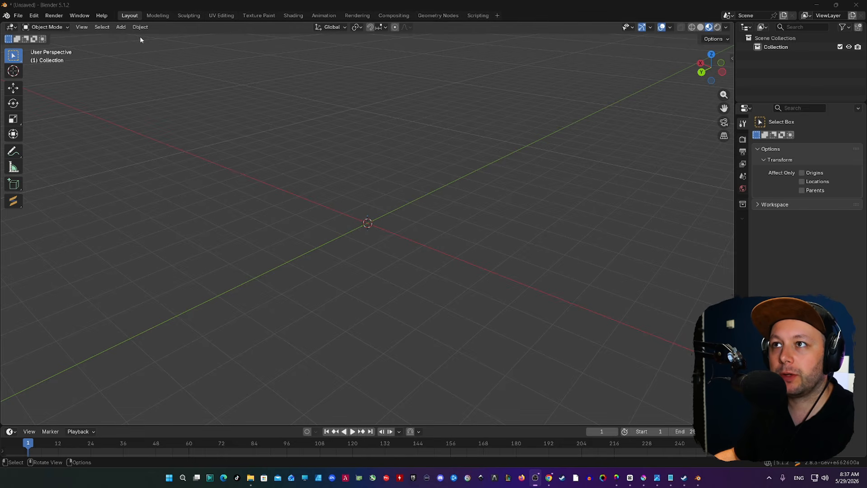
Import 16440_Oil_Drum_new.obj as Wavefront OBJ from the Desktop Rust oil drum folder.
left_click(18, 16)
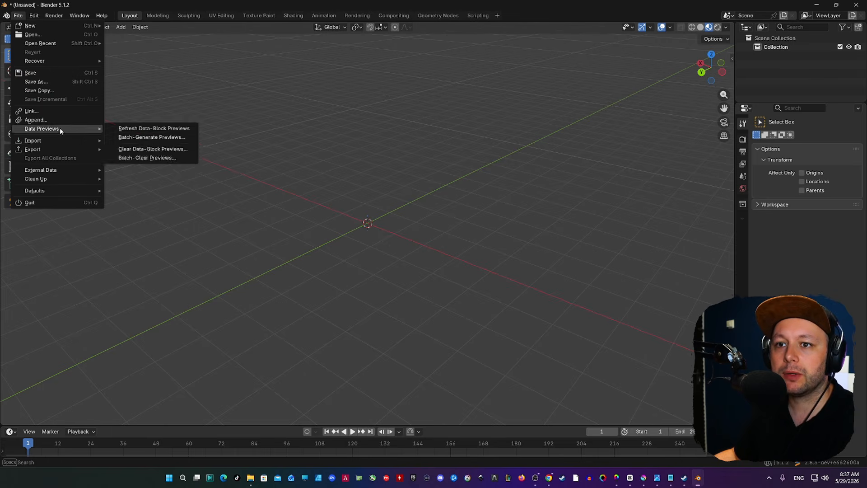
mouse_move(59, 141)
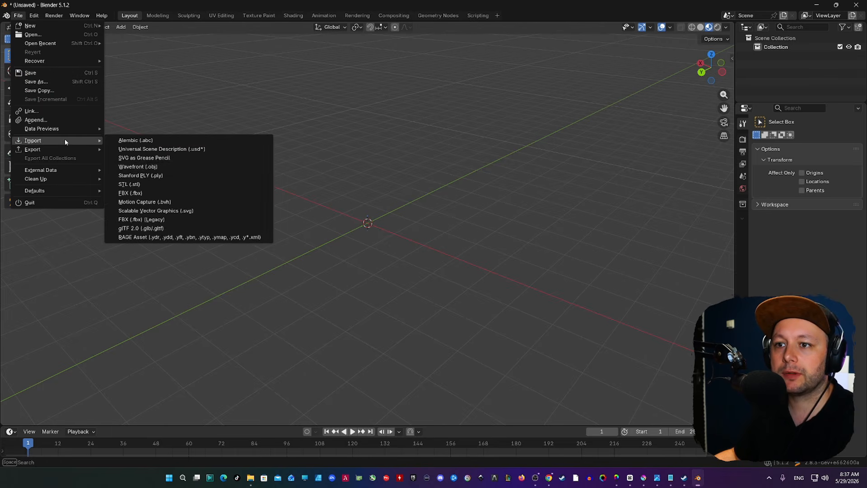
left_click(168, 168)
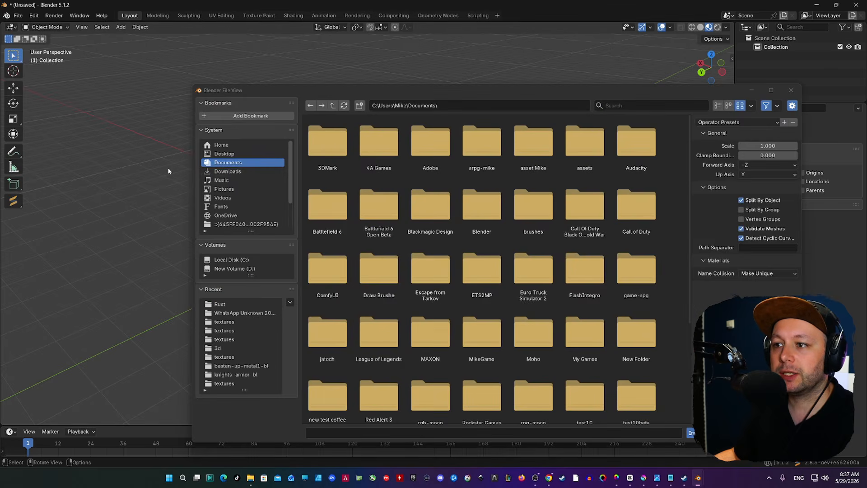
left_click(224, 154)
scroll(479, 255, "down", 1)
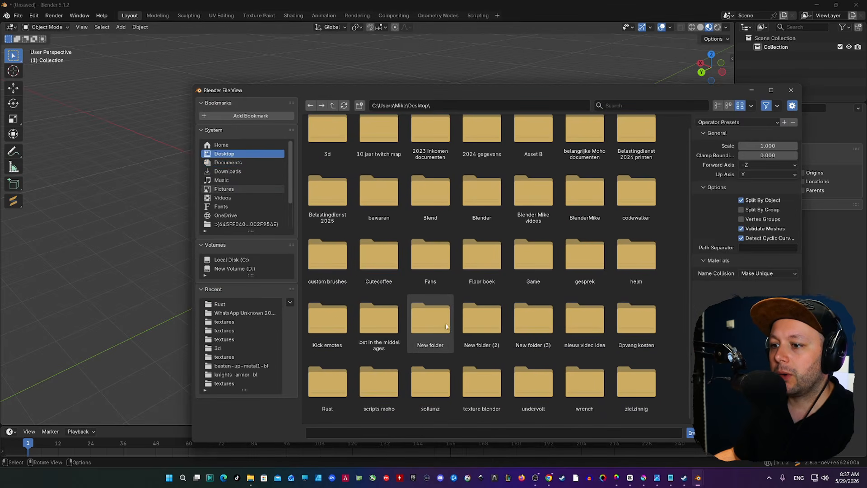
double_click(334, 386)
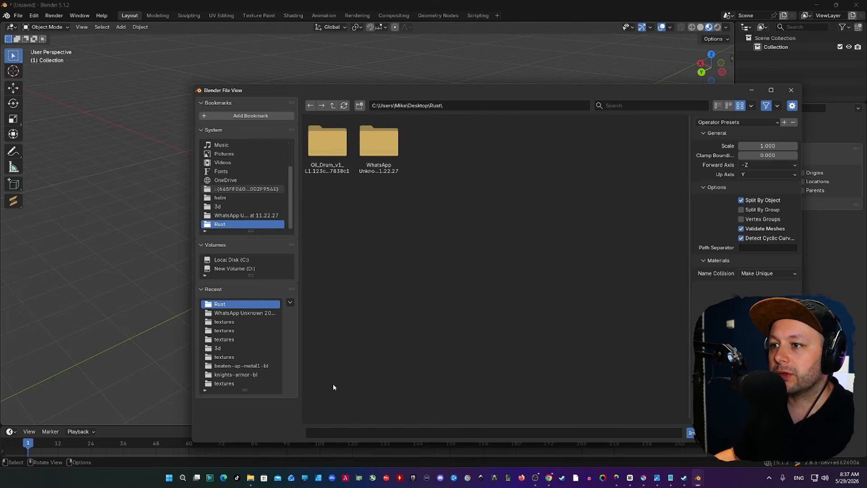
double_click(328, 144)
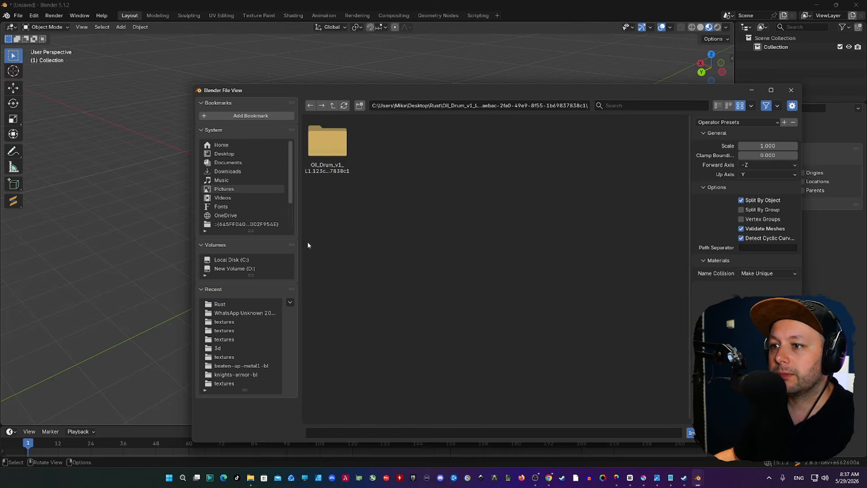
double_click(328, 143)
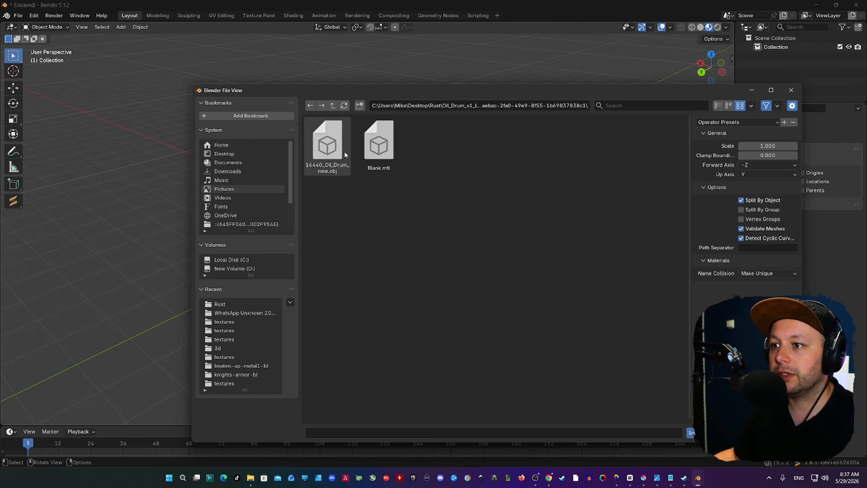
left_click(326, 145)
left_click(691, 433)
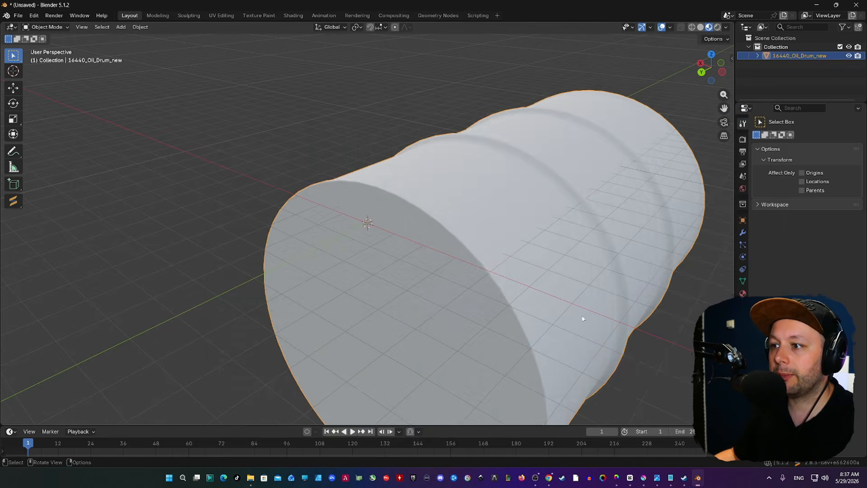
Stand the imported drum upright by setting its X rotation to 0°.
scroll(498, 251, "down", 4)
scroll(497, 251, "down", 2)
middle_click_drag(497, 252, 369, 265)
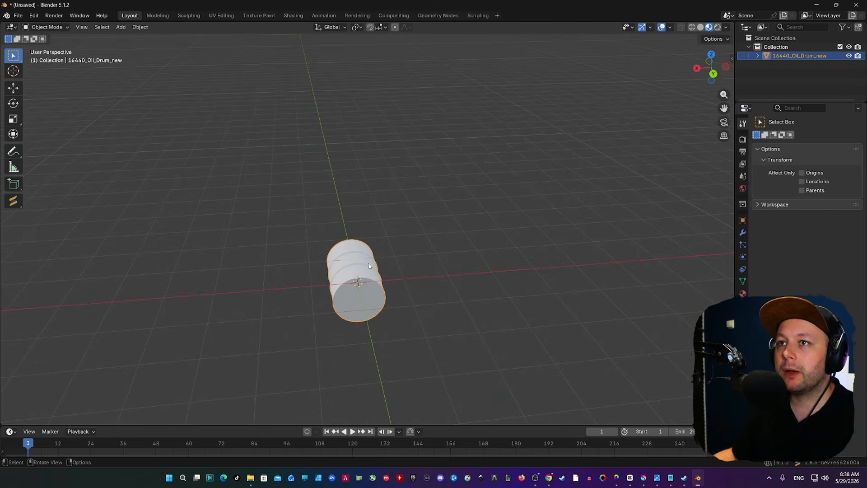
key("n")
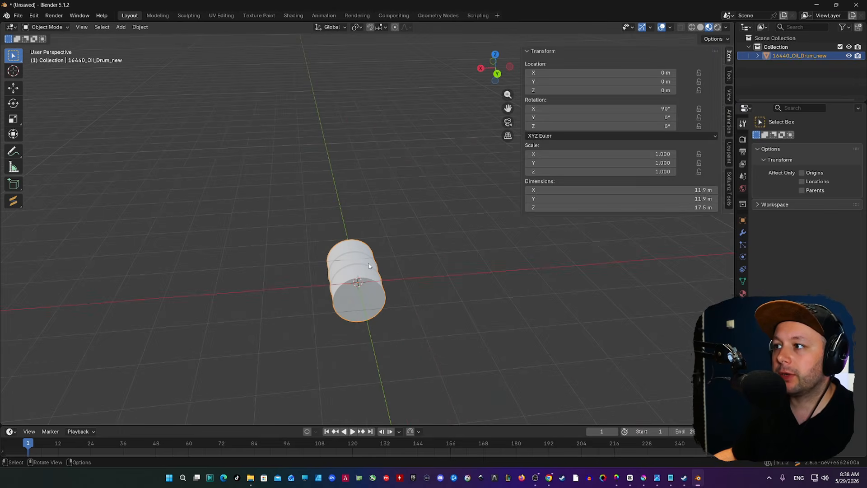
left_click(664, 108)
type("0")
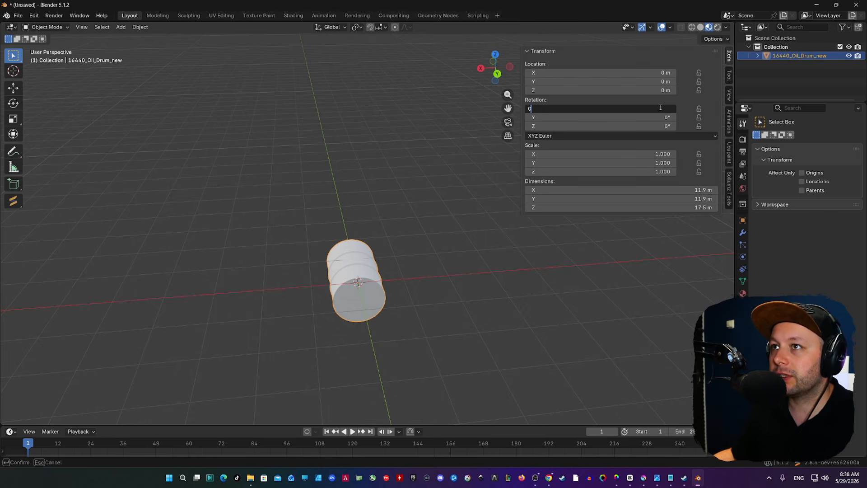
key("Return")
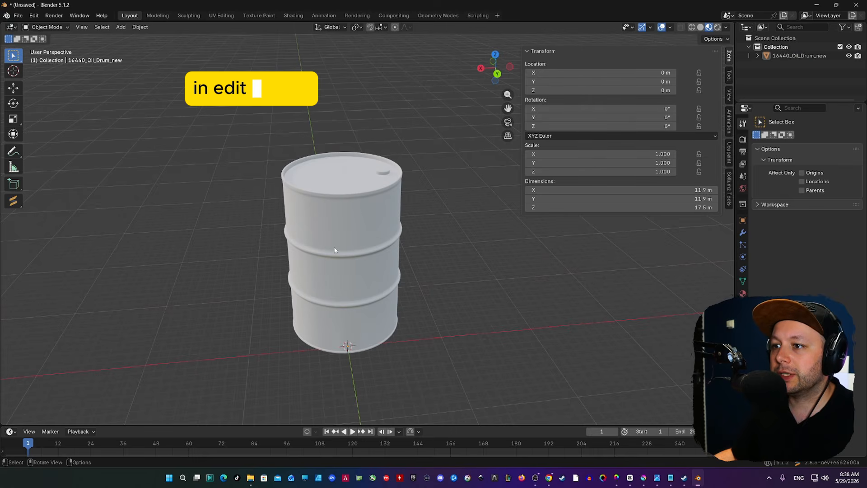
Select the whole drum mesh in Edit Mode and unwrap it with Smart UV Project.
key("Tab")
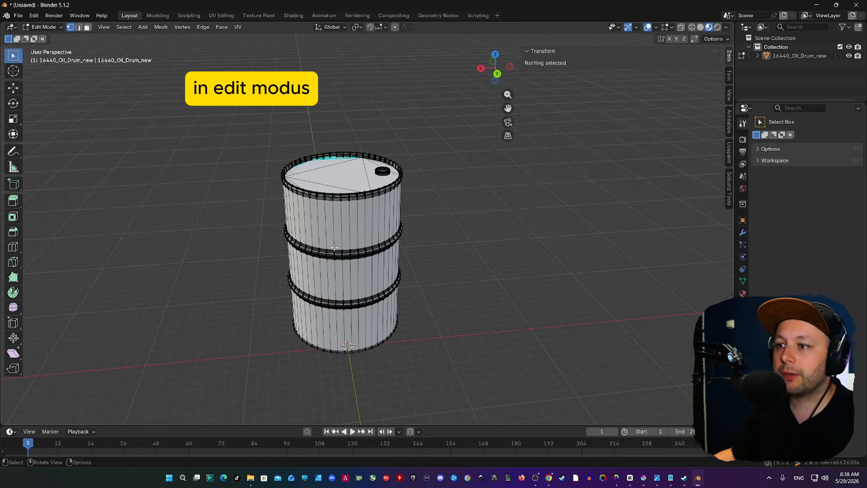
key("a")
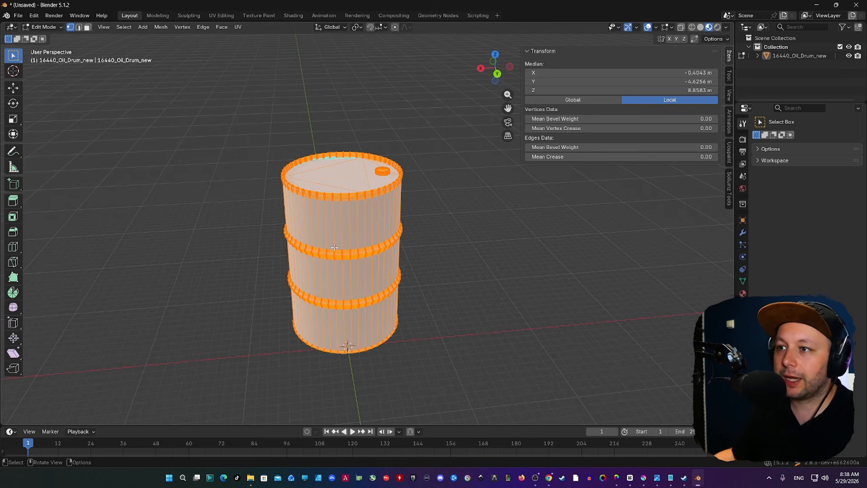
key("u")
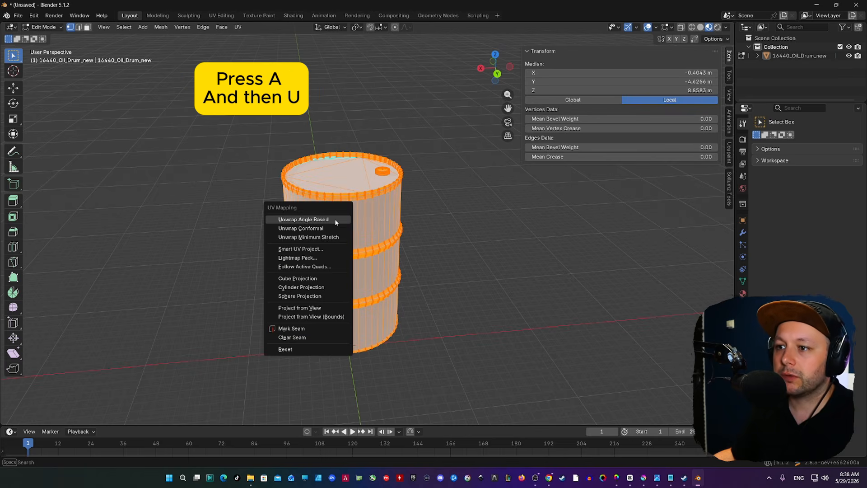
left_click(322, 248)
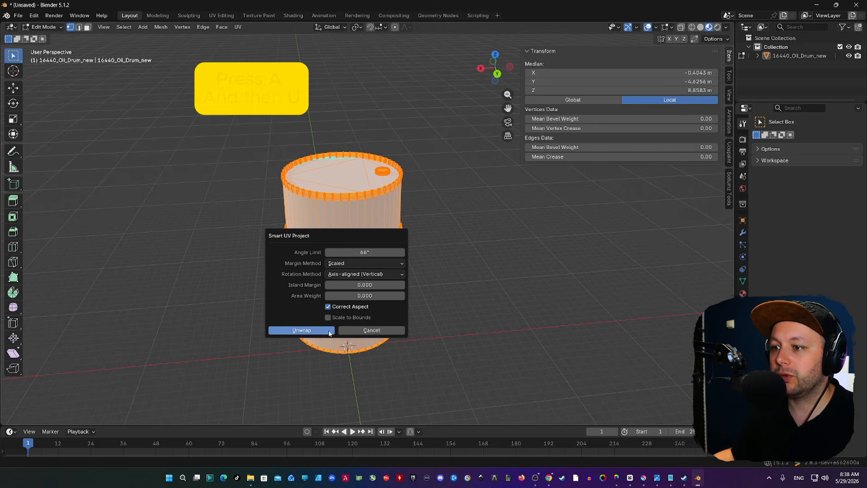
left_click(301, 330)
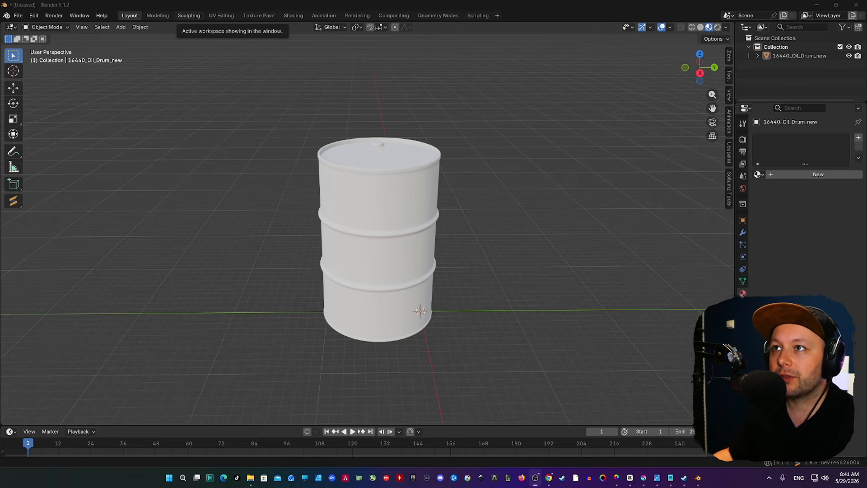
Search add-ons for 'ucu' in Preferences, then open the Ucupaint tab in the viewport sidebar.
left_click(34, 16)
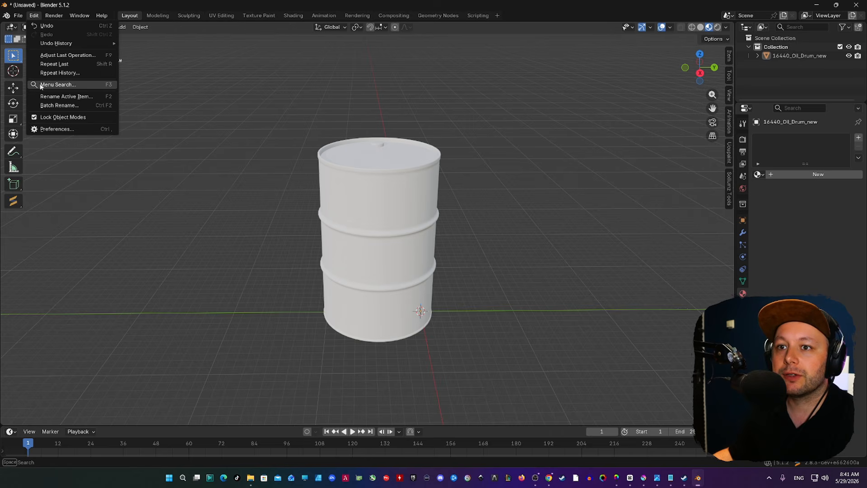
left_click(59, 129)
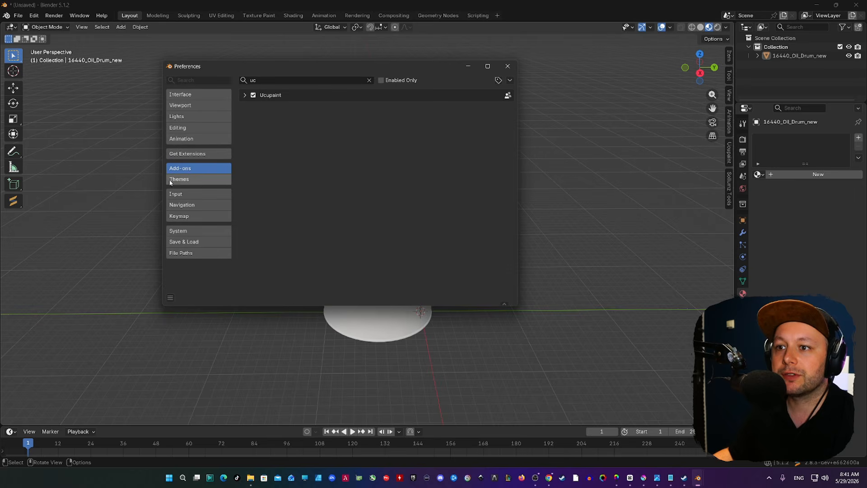
left_click(280, 80)
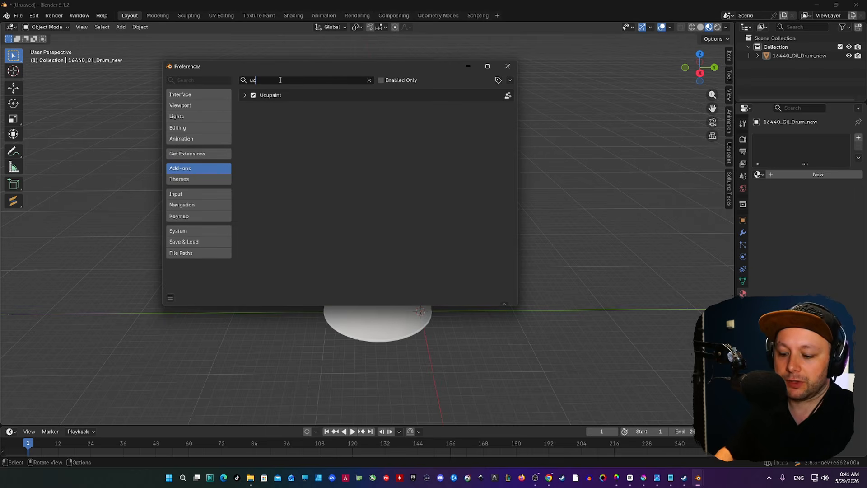
type("ucu")
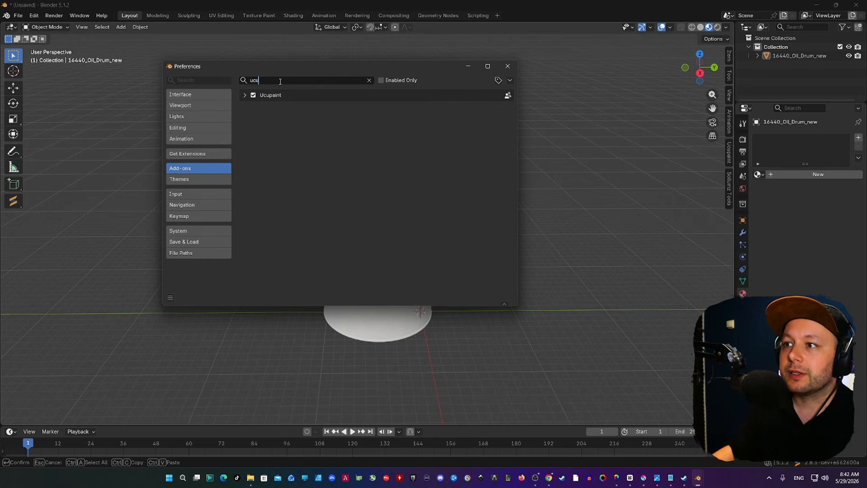
left_click(508, 66)
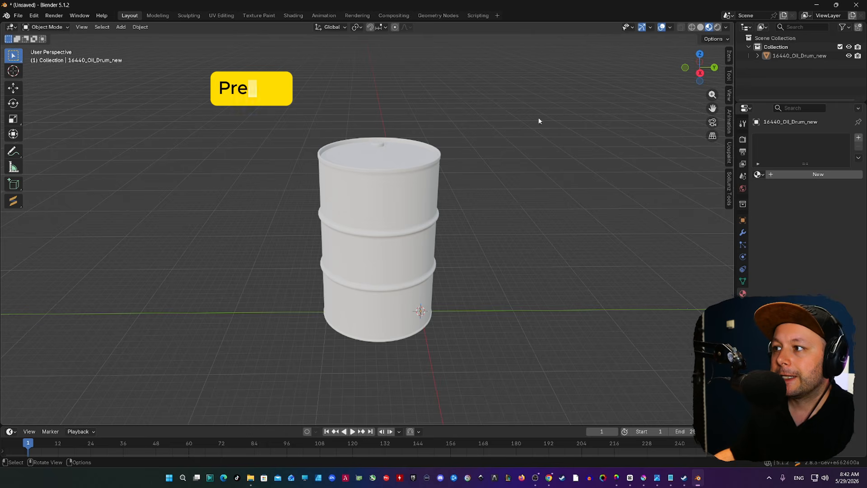
key("n")
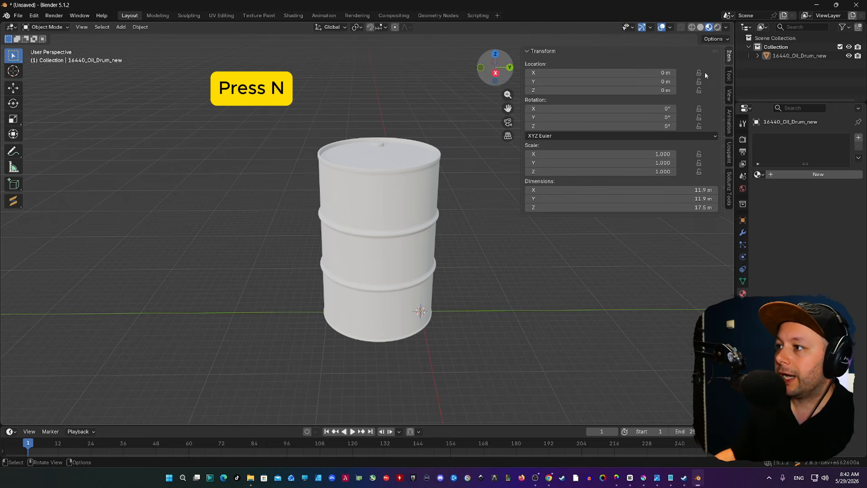
left_click(728, 154)
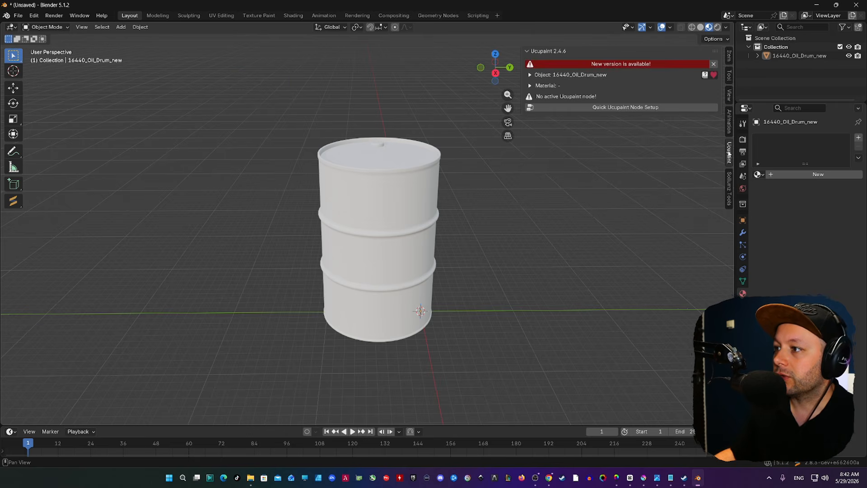
Create a Quick Ucupaint Node Setup material and add an orange-red Solid Color layer.
left_click(619, 111)
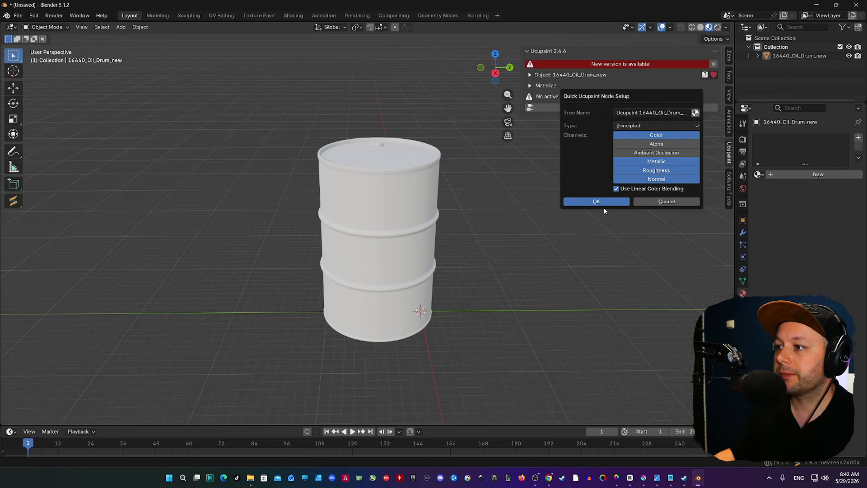
left_click(596, 201)
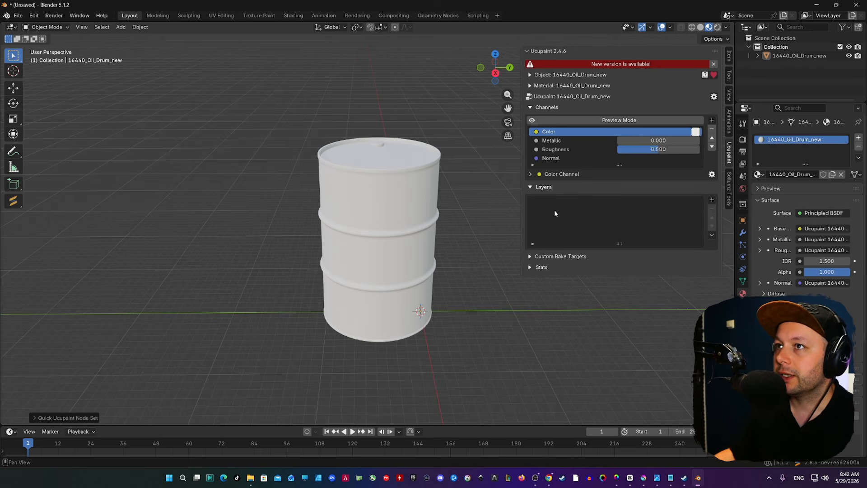
scroll(470, 226, "up", 3)
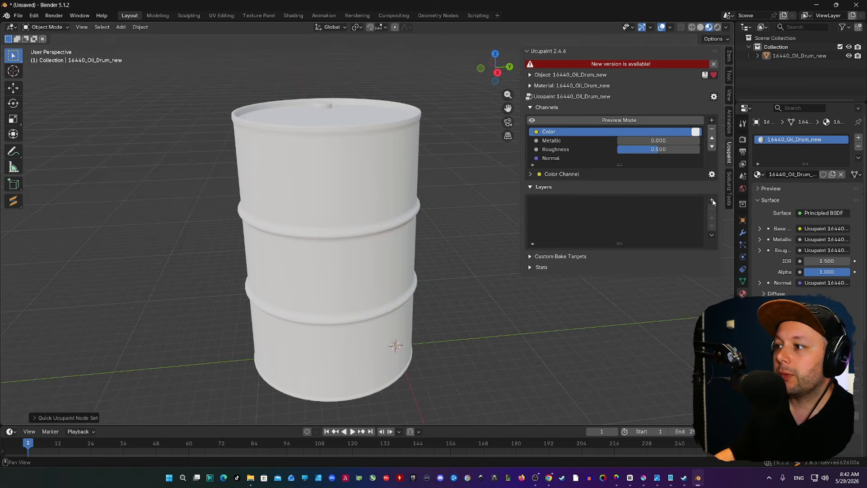
left_click(712, 201)
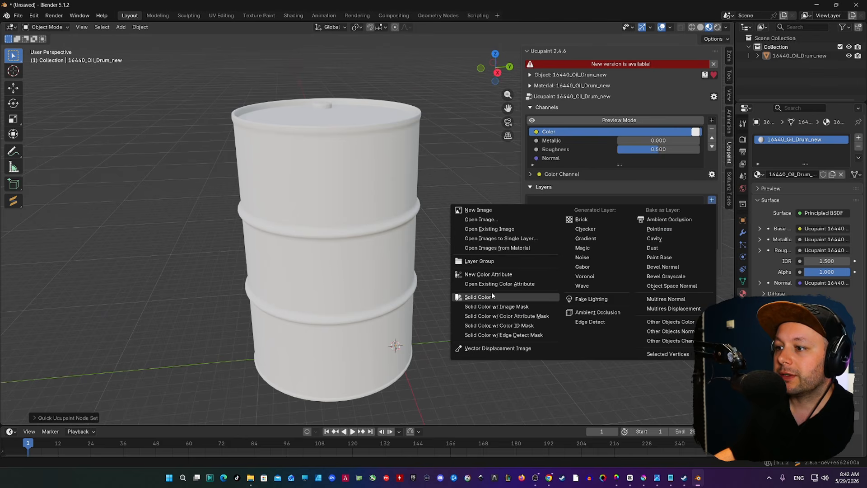
left_click(479, 297)
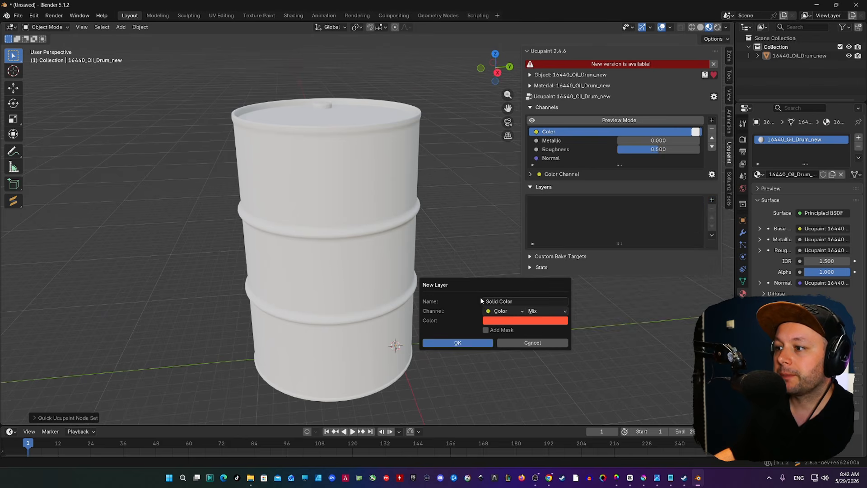
left_click(469, 342)
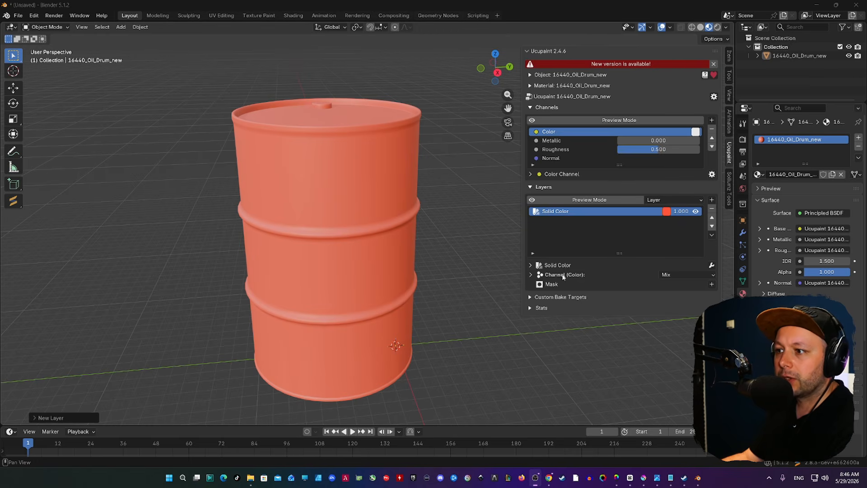
Source the layer's Color from the beaten-up-metal1 albedo image in Desktop > Fans > beaten-up-metal1-bl.
left_click(530, 275)
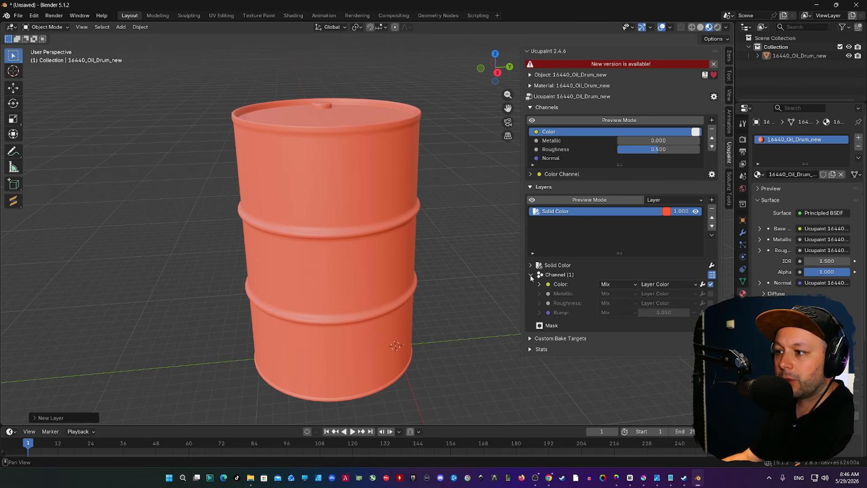
left_click(670, 286)
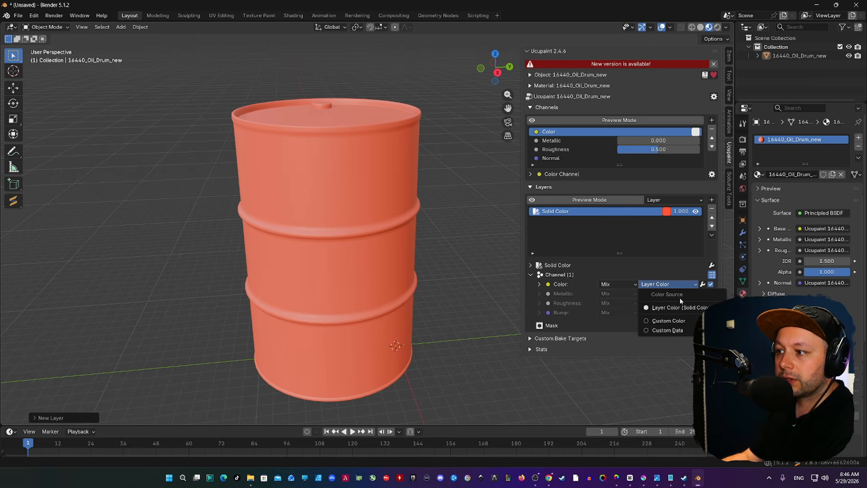
mouse_move(682, 331)
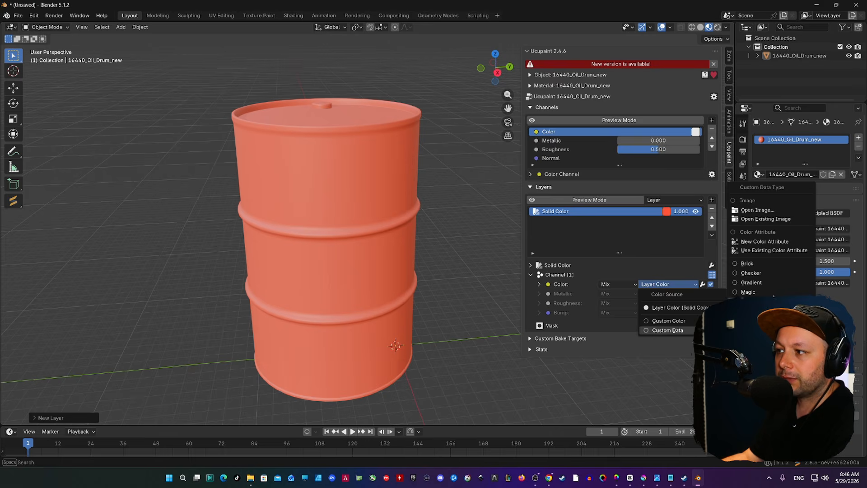
left_click(758, 210)
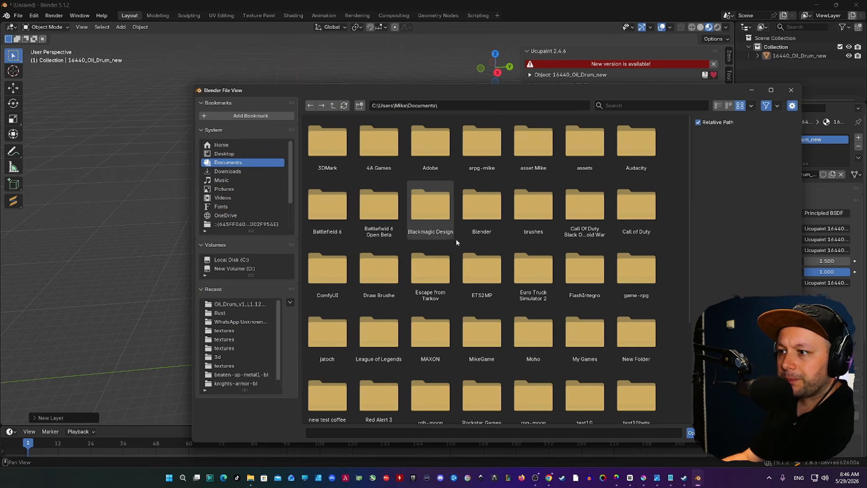
left_click(226, 153)
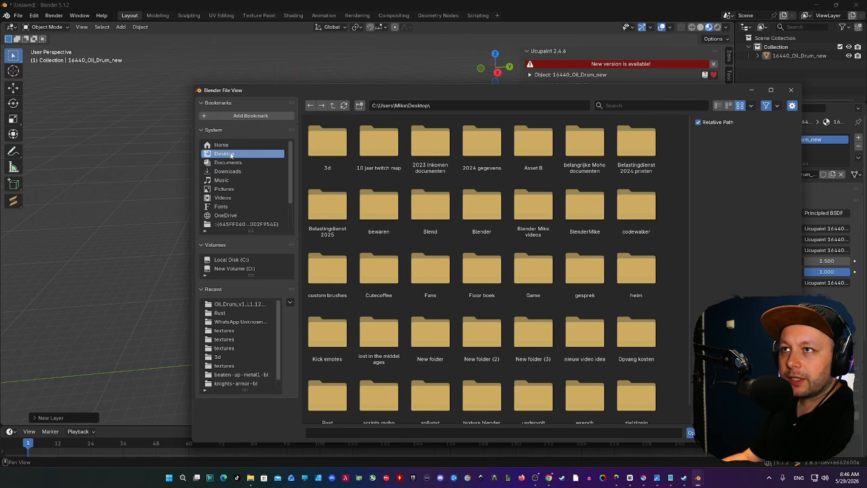
left_click(420, 267)
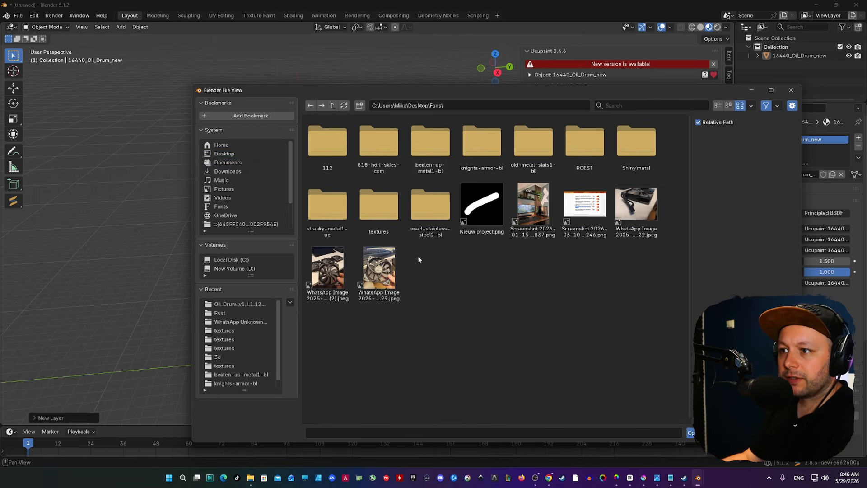
double_click(436, 144)
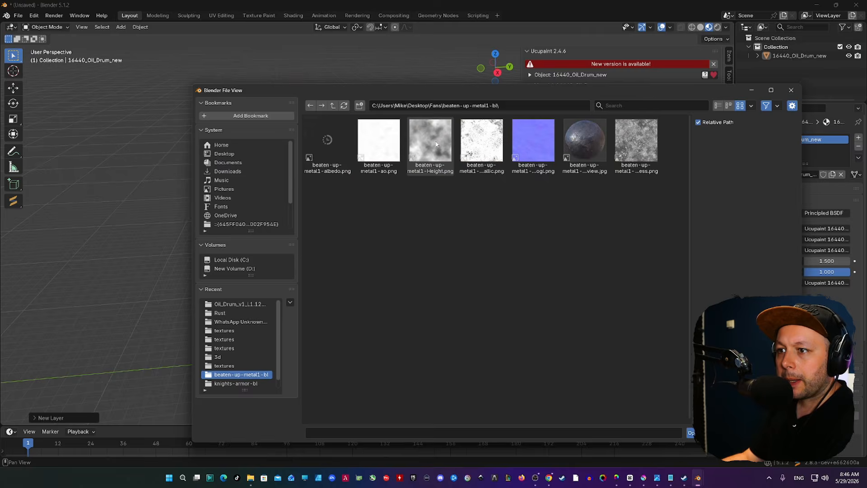
left_click(428, 142, "ctrl")
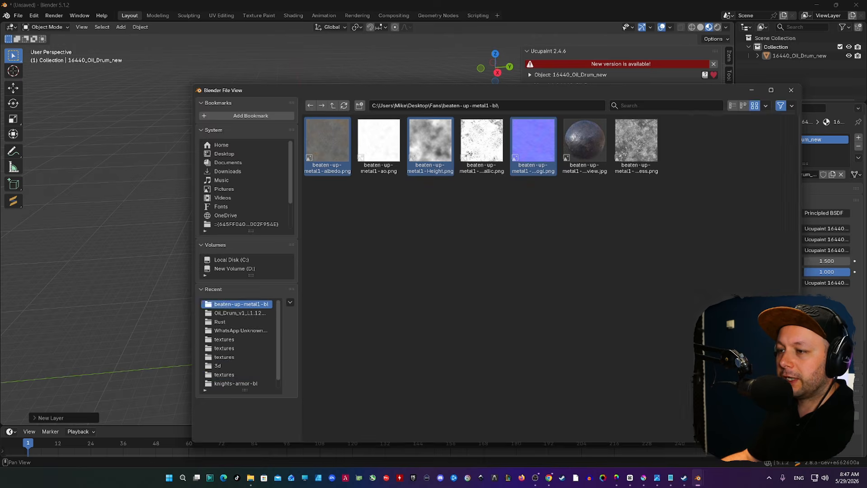
left_click(690, 432)
mouse_move(364, 188)
middle_mouse_down()
mouse_move(286, 203)
mouse_move(286, 242)
mouse_move(377, 178)
middle_mouse_up()
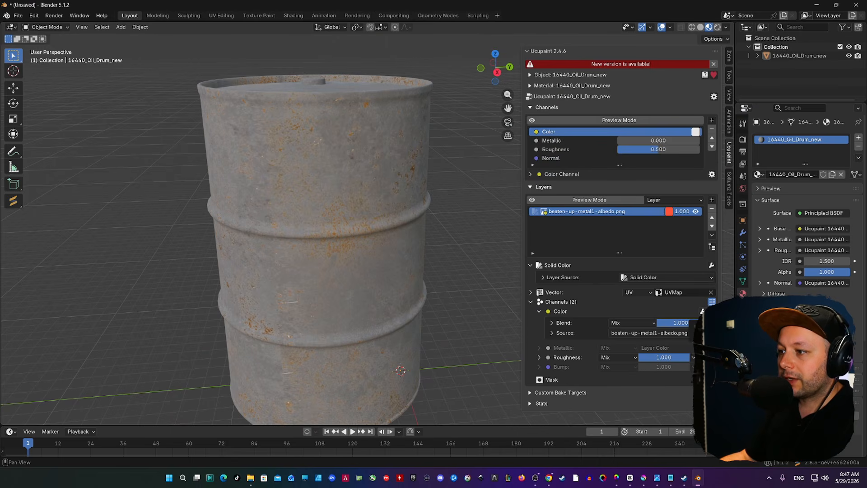
Add an RGB Curve to the layer's Color channel and pull it down to darken the metal.
left_click(725, 371)
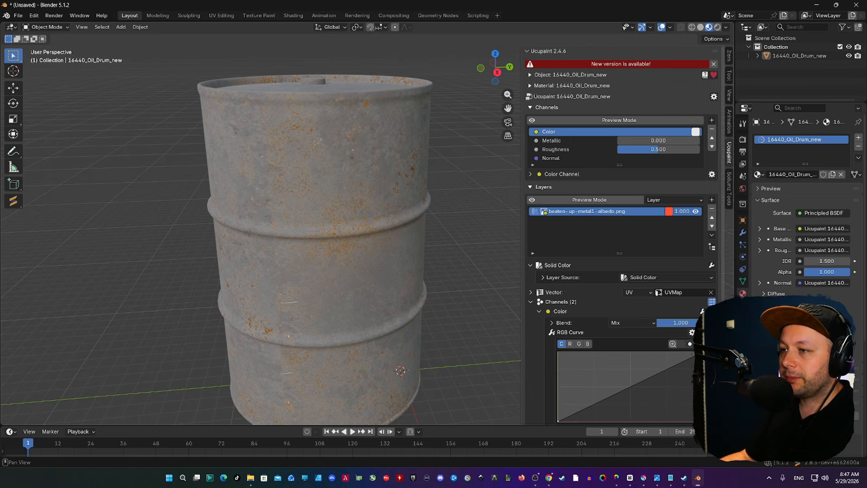
left_click_drag(646, 377, 660, 406)
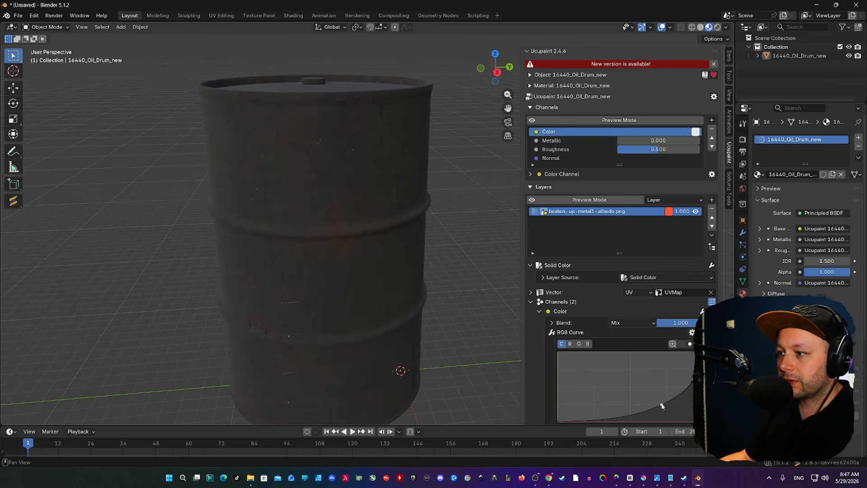
middle_click_drag(244, 280, 421, 232)
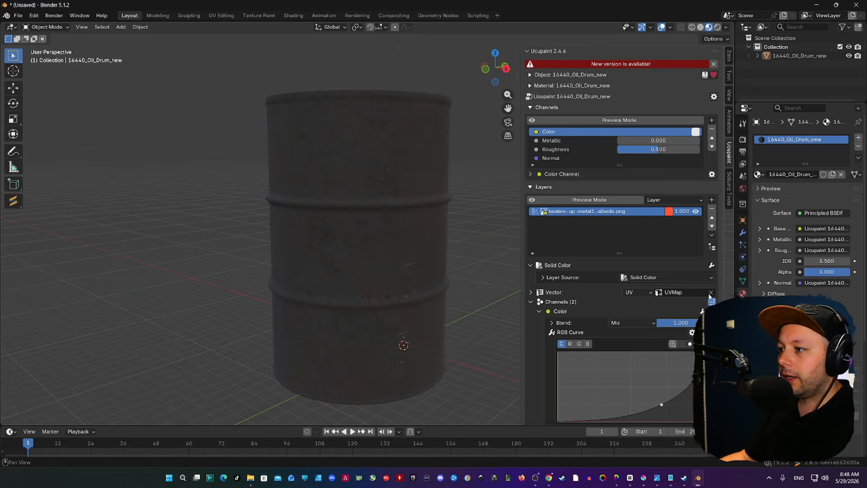
Add a Solid Color 1 layer above the metal texture and tint it pale green.
left_click(712, 200)
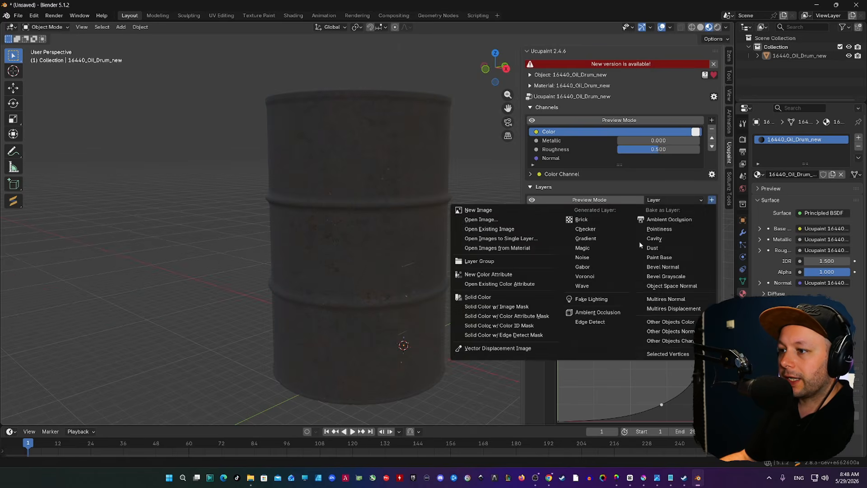
left_click(488, 299)
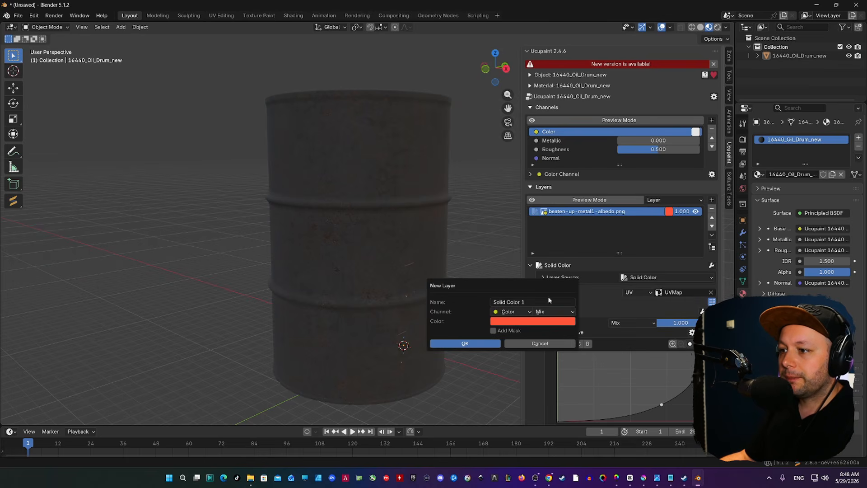
left_click(478, 345)
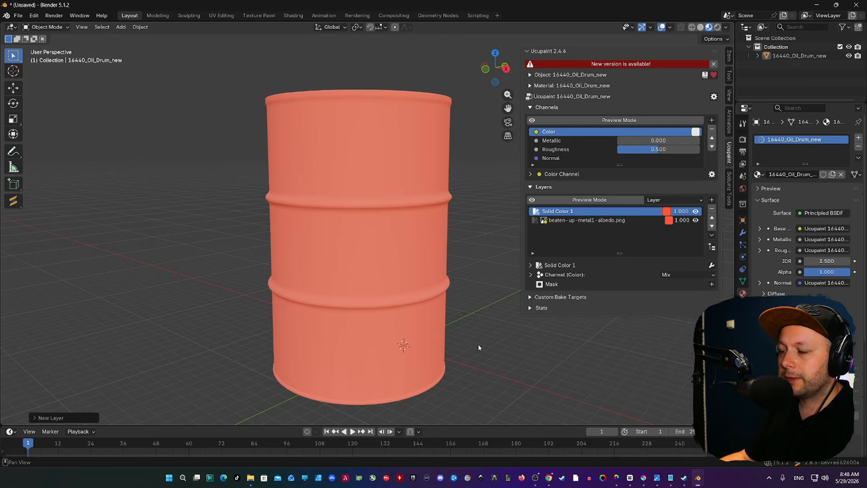
left_click(667, 212)
left_click(683, 86)
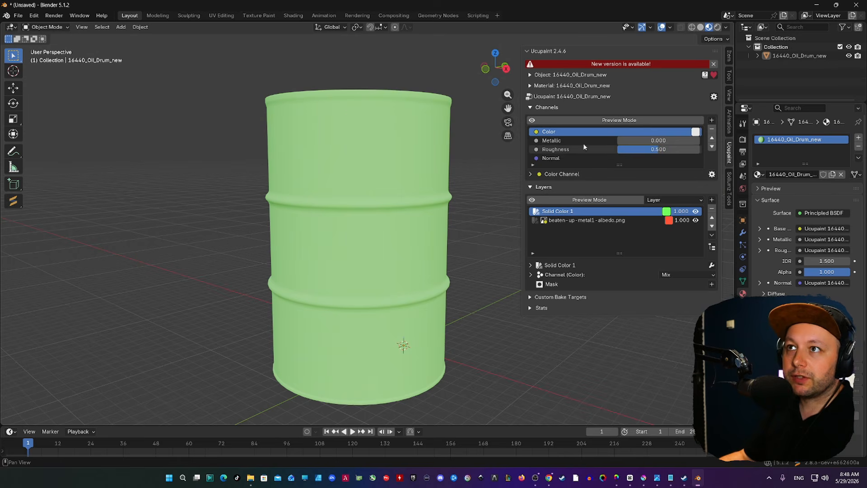
Load rust_coarse_01_diff_4k.jpg from Desktop > Rust > WhatsApp > textures as the top layer's colour.
left_click(531, 275)
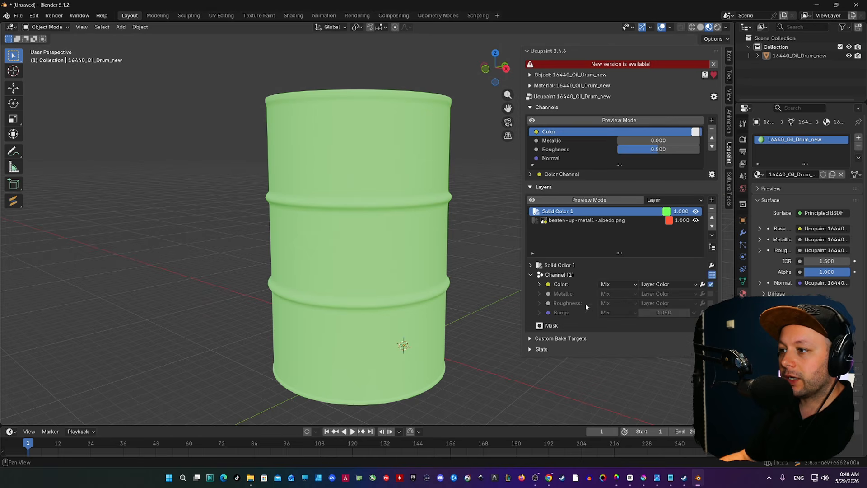
left_click(662, 286)
mouse_move(660, 331)
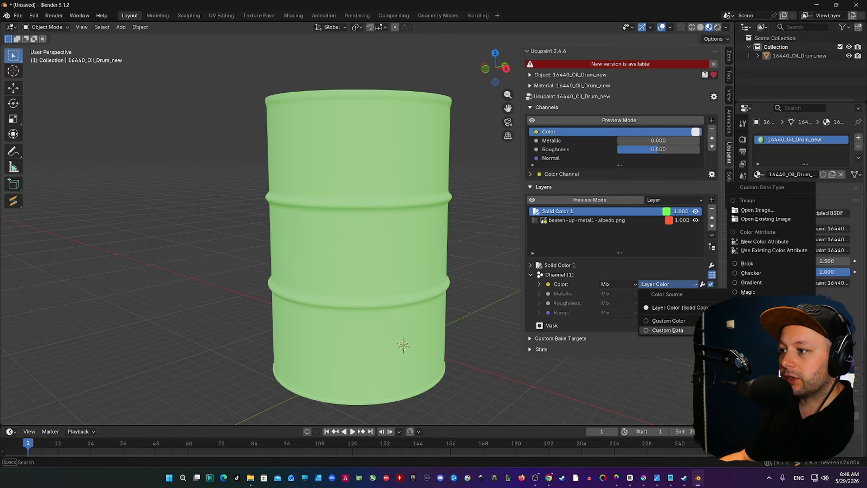
left_click(757, 210)
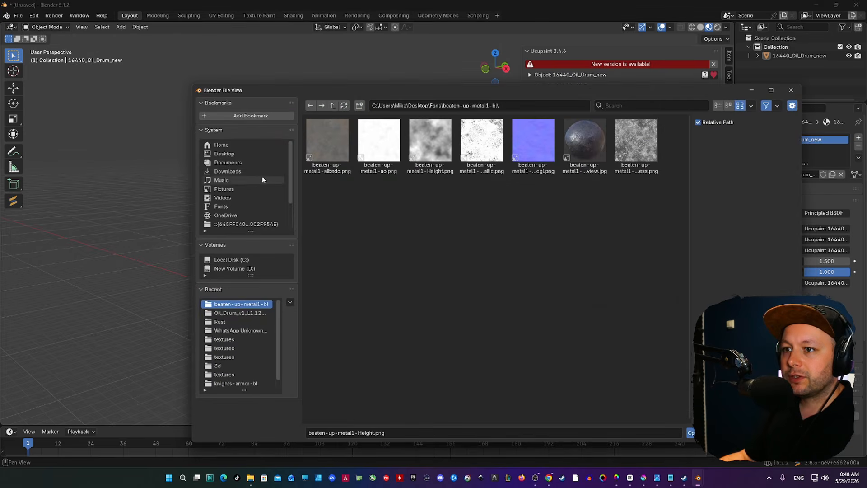
left_click(246, 154)
scroll(553, 274, "down", 2)
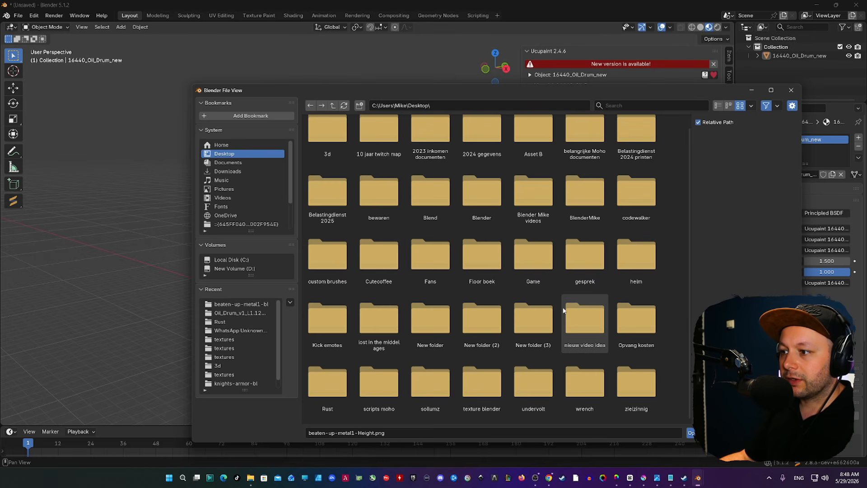
double_click(332, 380)
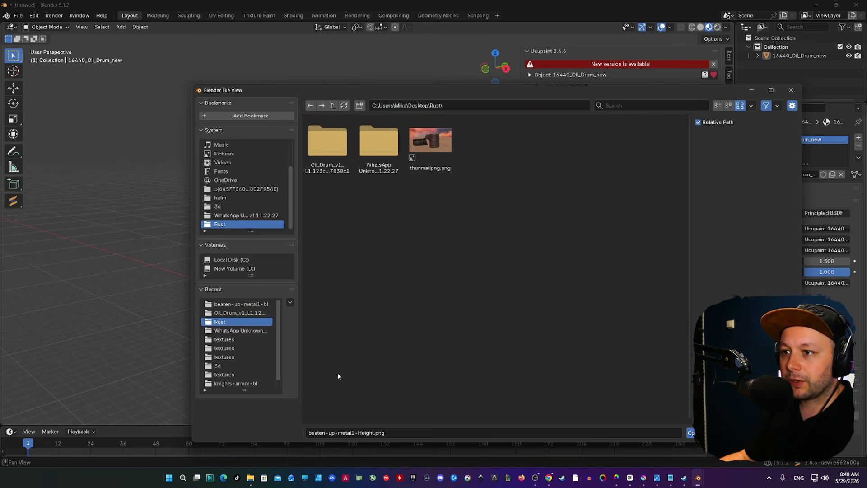
double_click(361, 152)
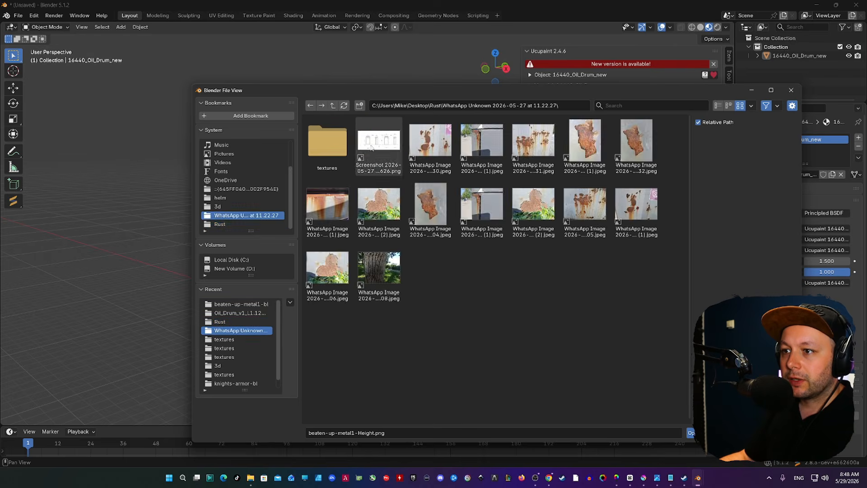
double_click(327, 145)
left_click(325, 149)
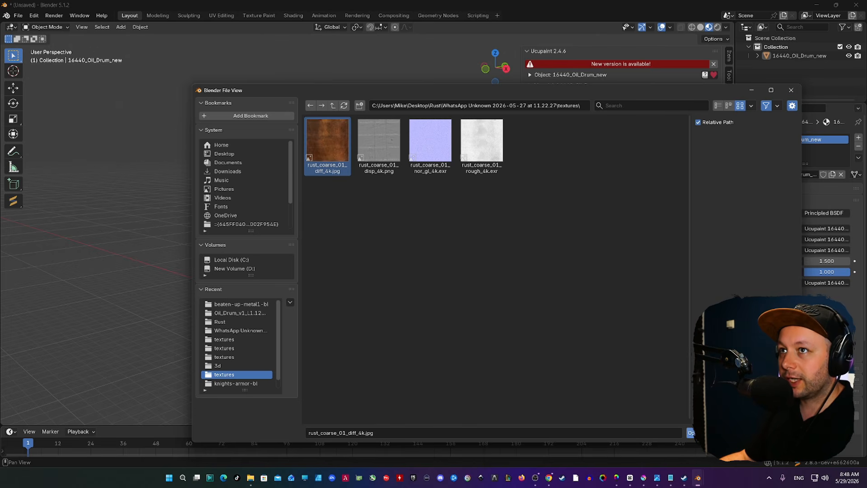
key("Return")
middle_click_drag(372, 190, 374, 242)
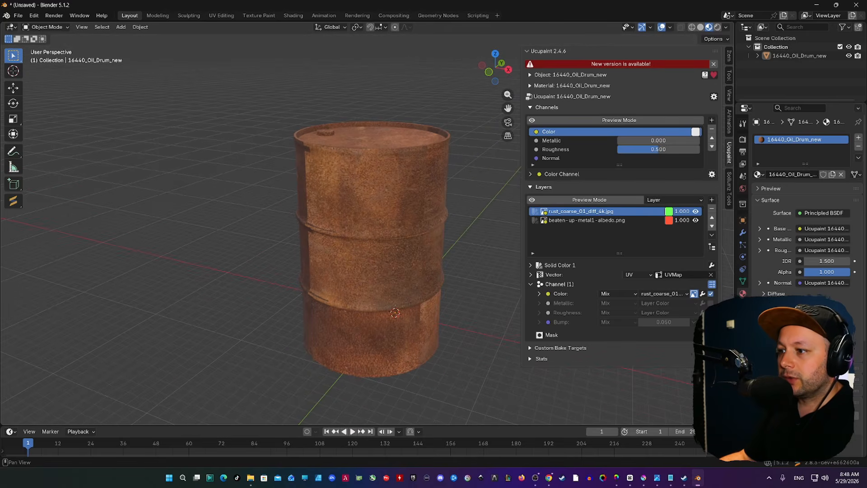
Enable Roughness at a custom value of 1.000 and Bump at -0.050 on the rust layer.
left_click(711, 312)
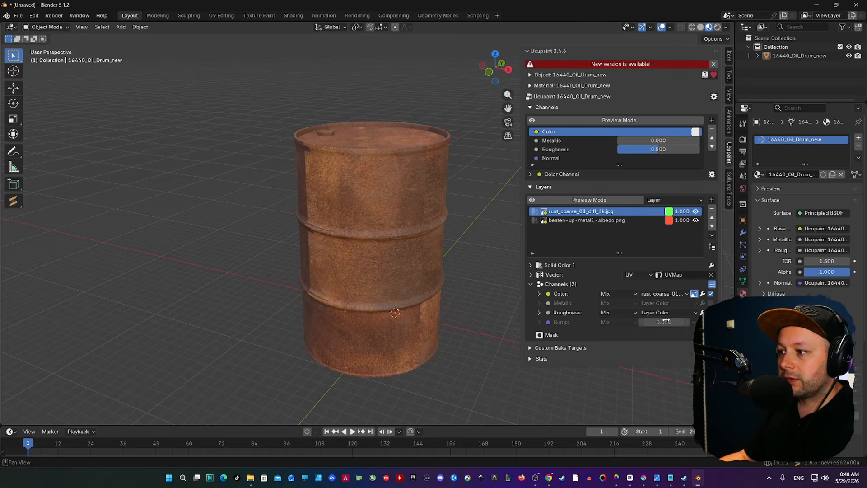
left_click(667, 312)
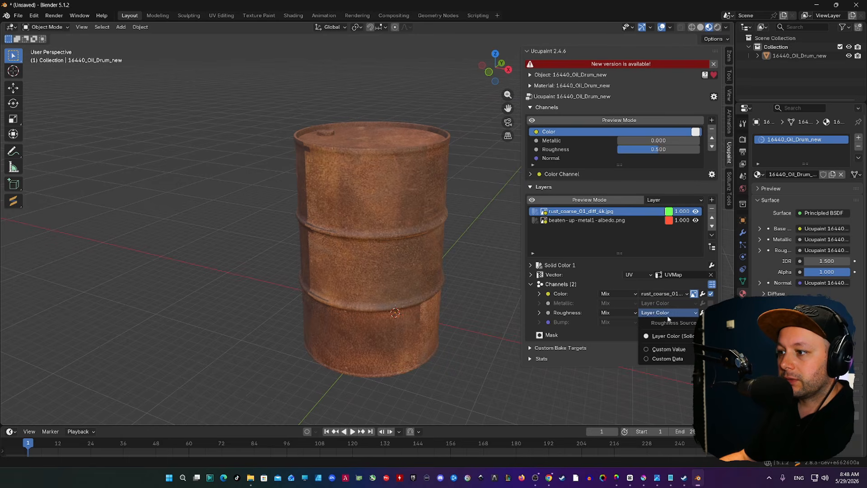
left_click(658, 350)
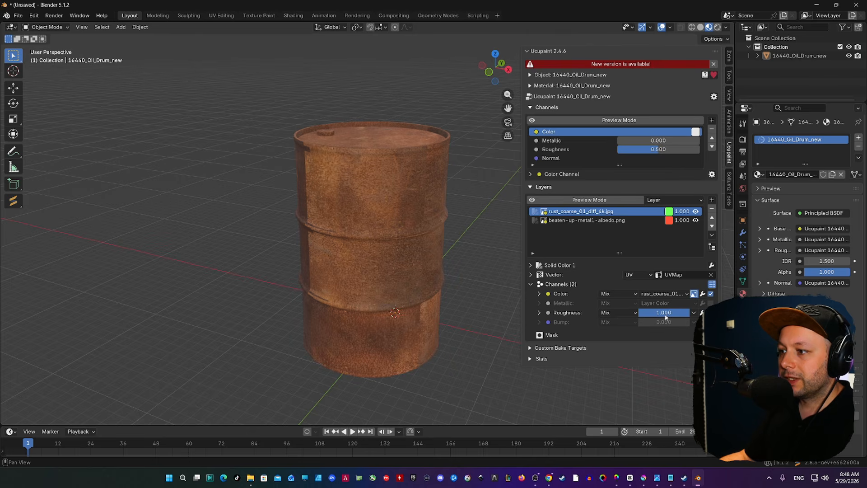
left_click(710, 322)
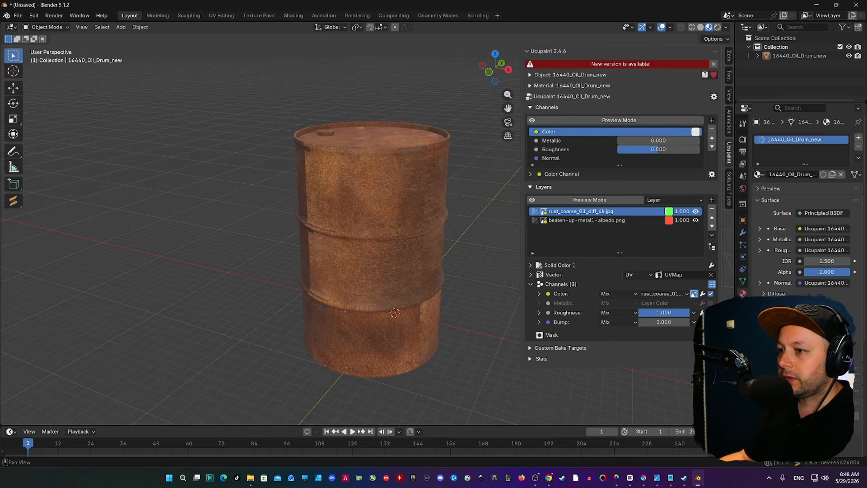
key("minus")
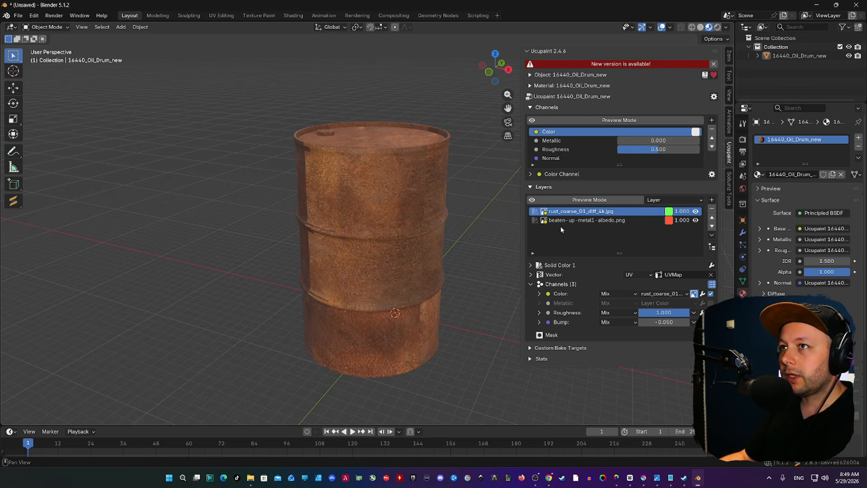
Add a new 2048 image mask, black with full transparency, to the rust layer.
left_click(551, 334)
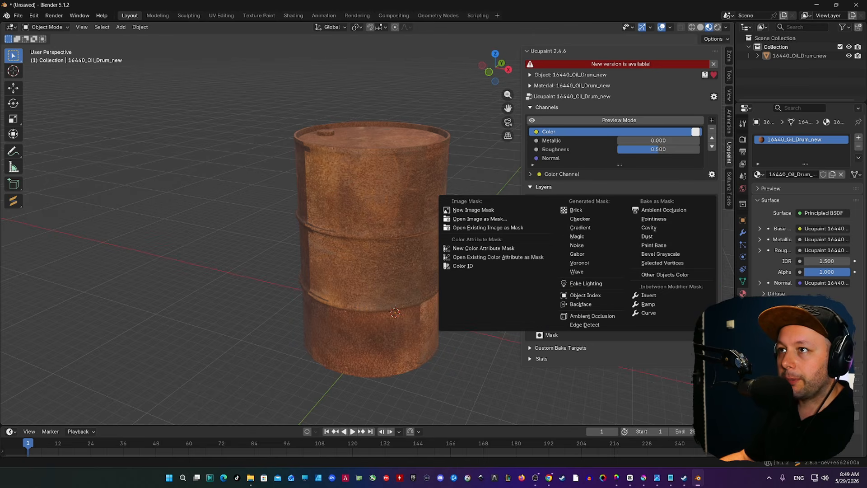
left_click(482, 212)
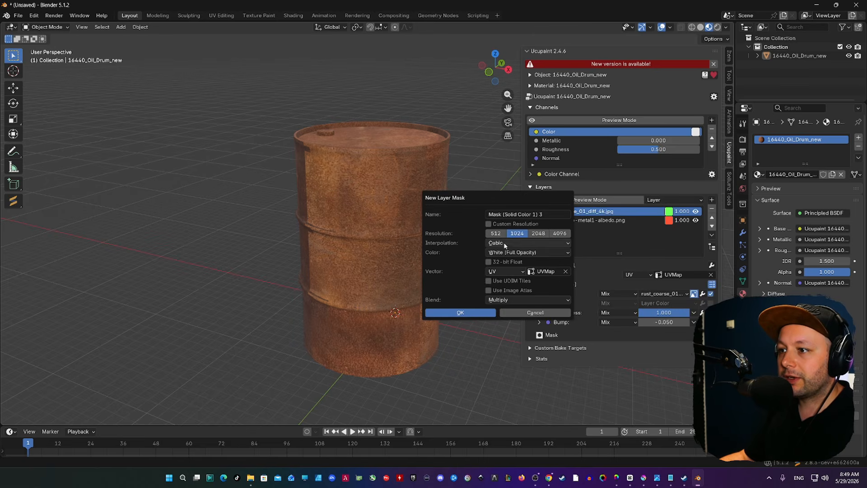
left_click(536, 235)
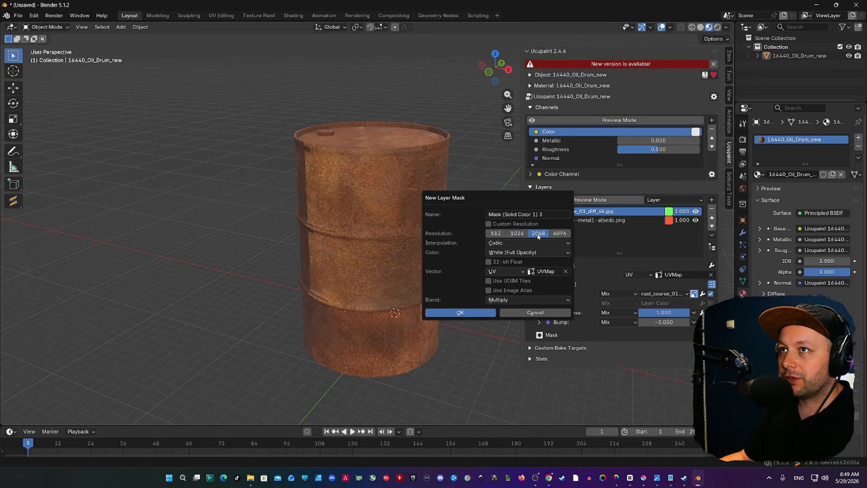
left_click(503, 252)
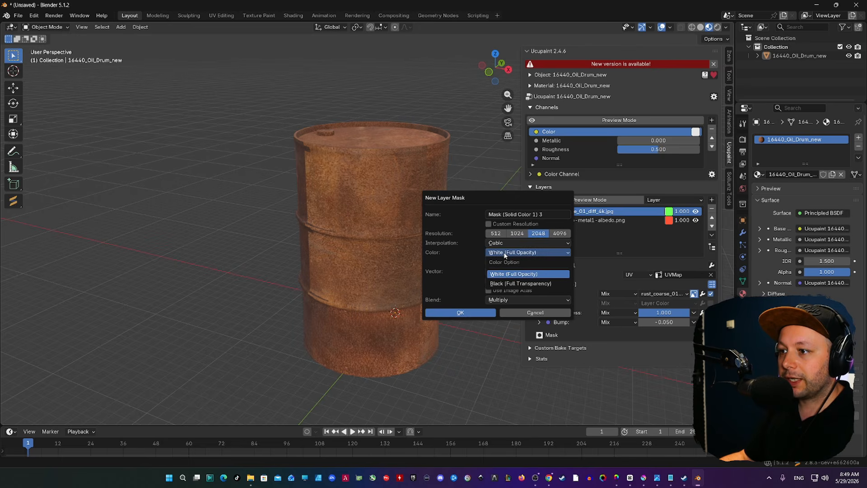
left_click(504, 284)
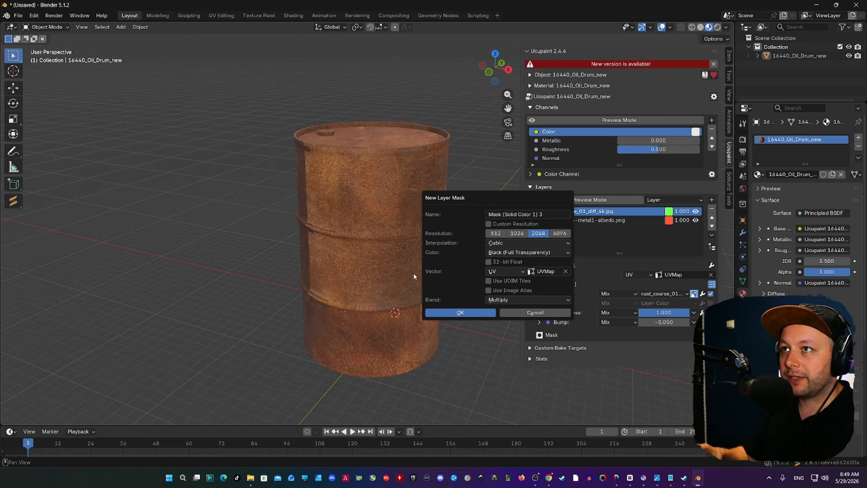
left_click(460, 313)
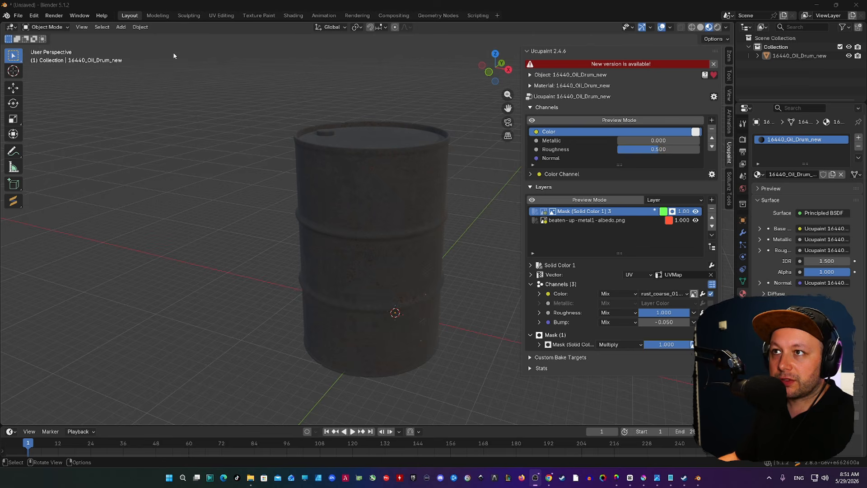
Switch the drum into Texture Paint mode.
left_click(179, 142)
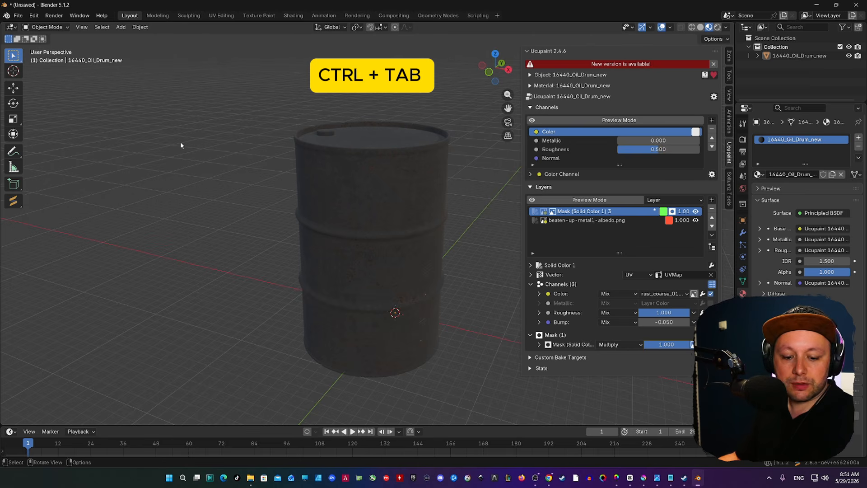
key("ctrl+Tab")
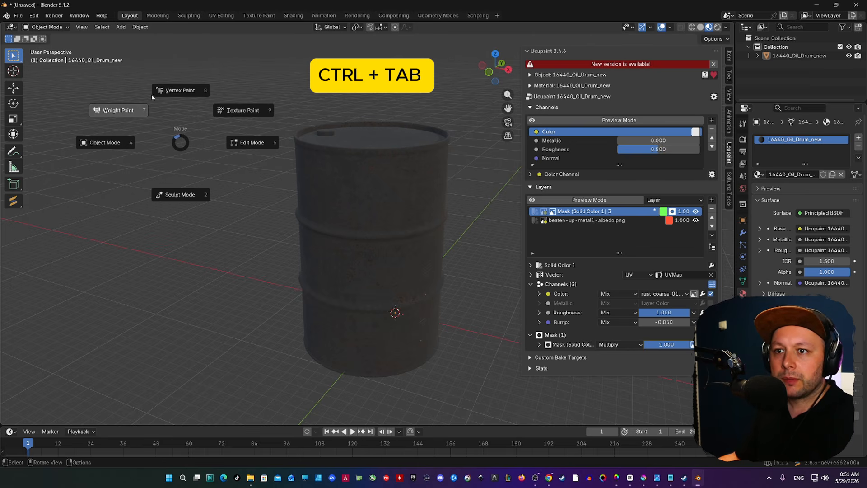
left_click(238, 112)
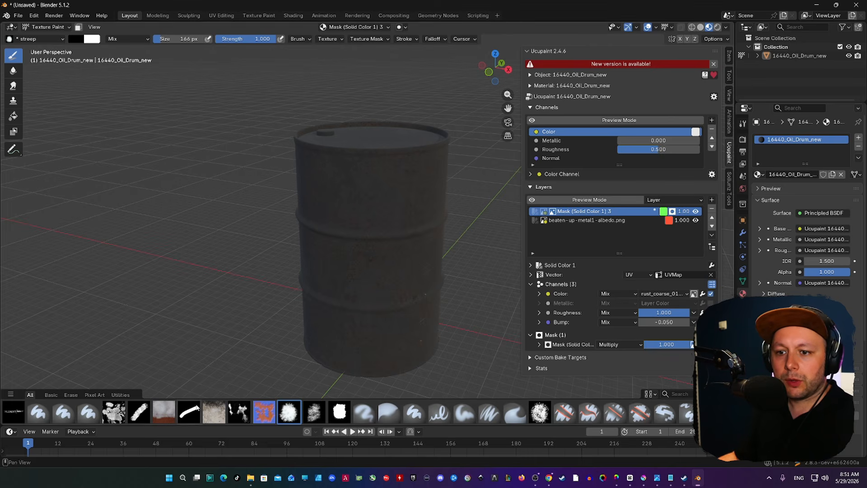
Duplicate the brush hard asset and save the copy as rushbrush2026.
left_click(45, 419)
right_click(45, 419)
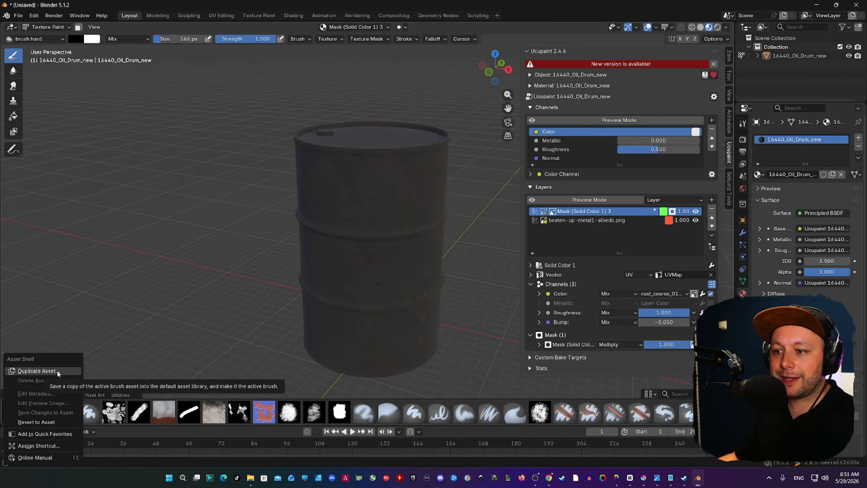
left_click(57, 370)
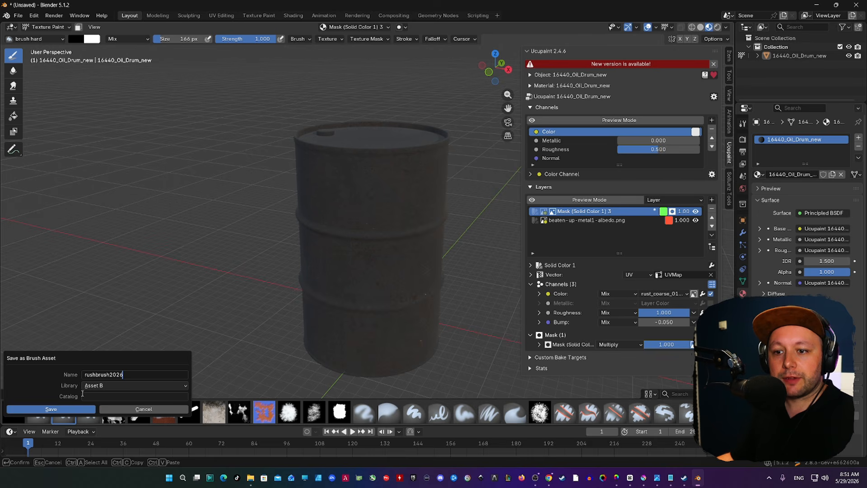
key("Return")
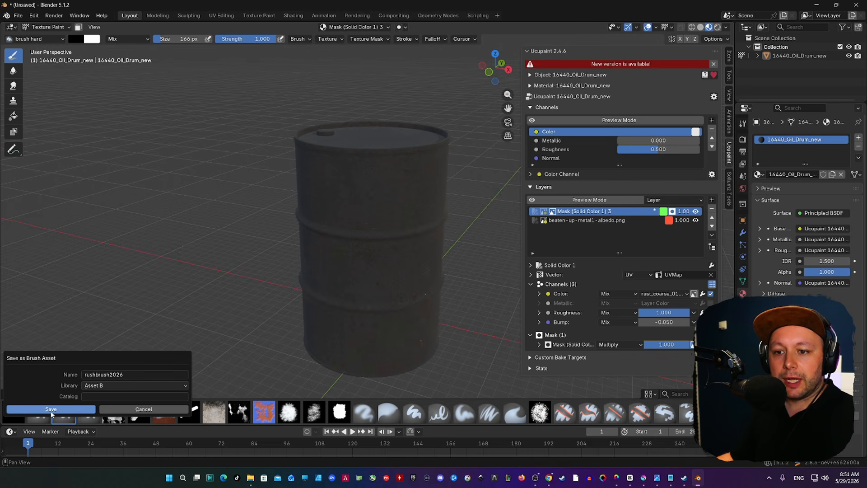
left_click(51, 409)
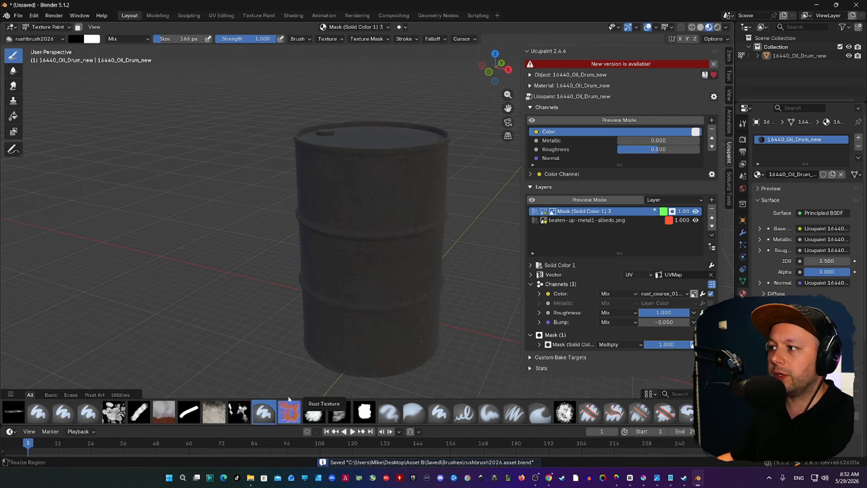
Set RushBrush2026.png from Desktop\3d as the rushbrush2026 brush's preview image.
left_click(743, 124)
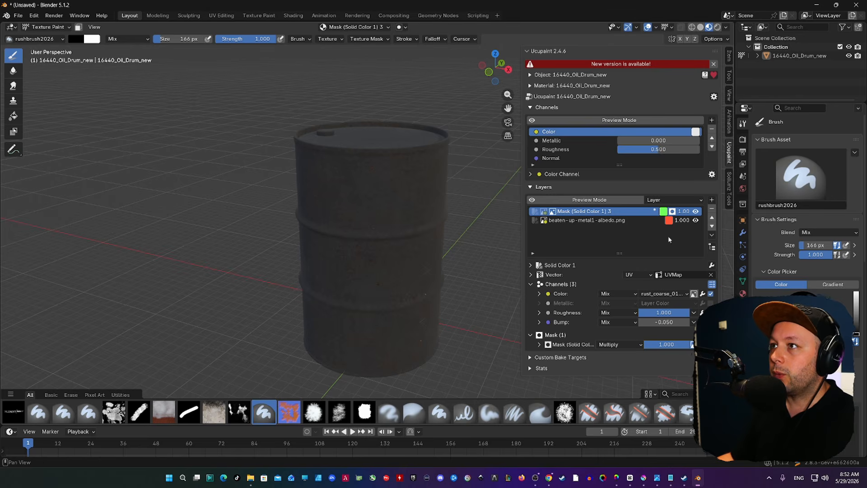
scroll(795, 207, "down", 1)
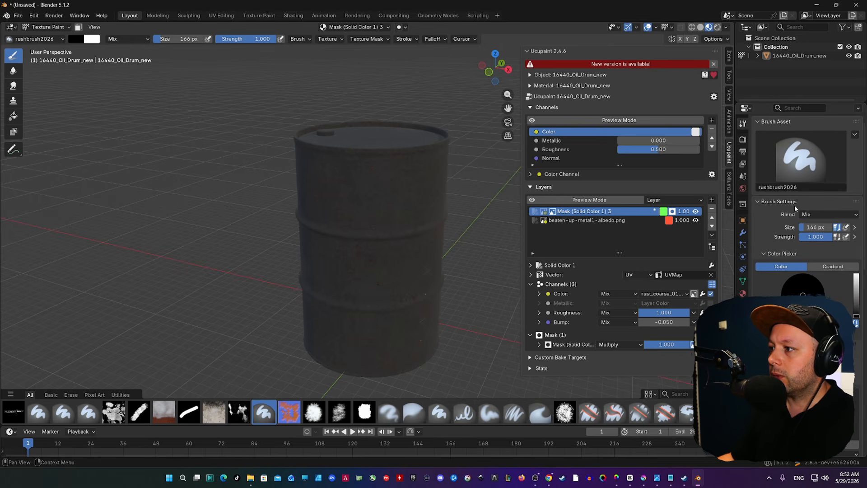
left_click(855, 134)
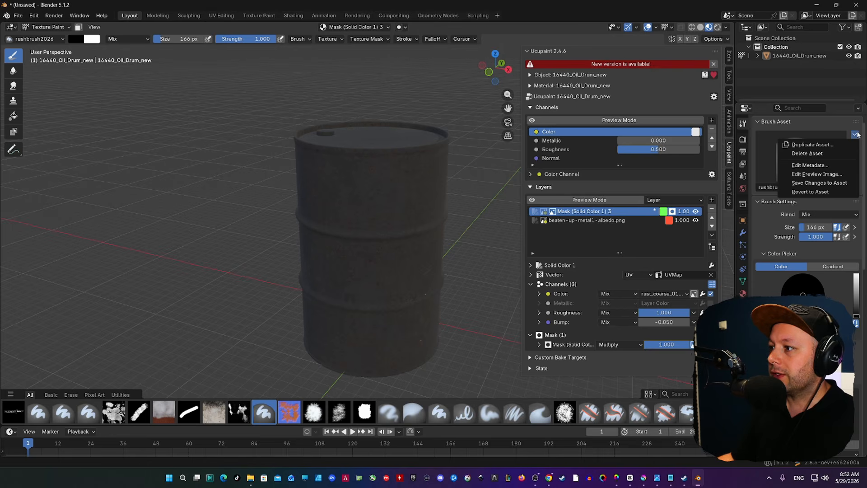
left_click(818, 176)
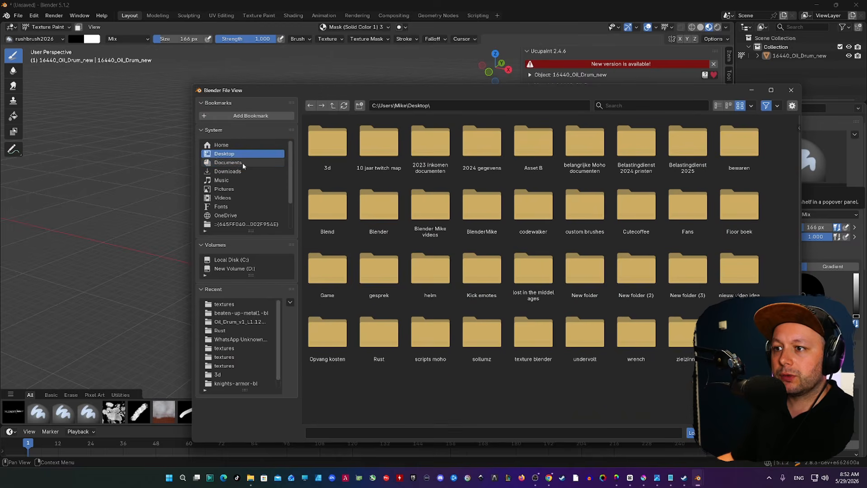
left_click(233, 153)
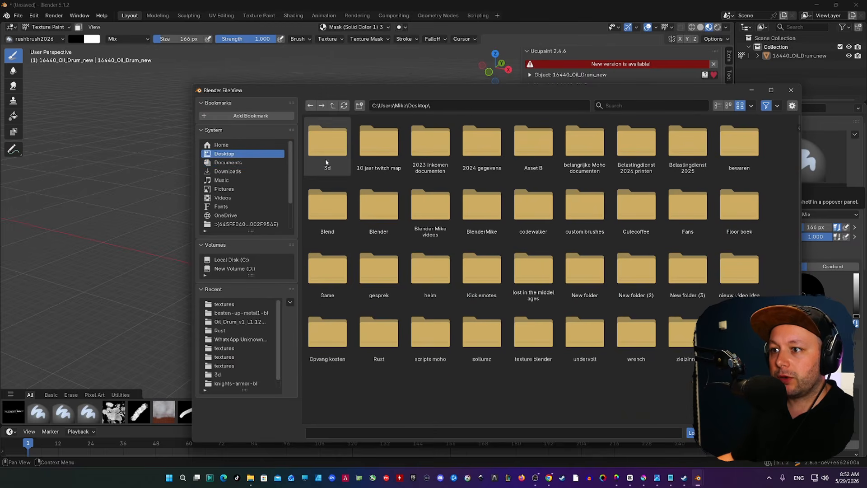
double_click(327, 147)
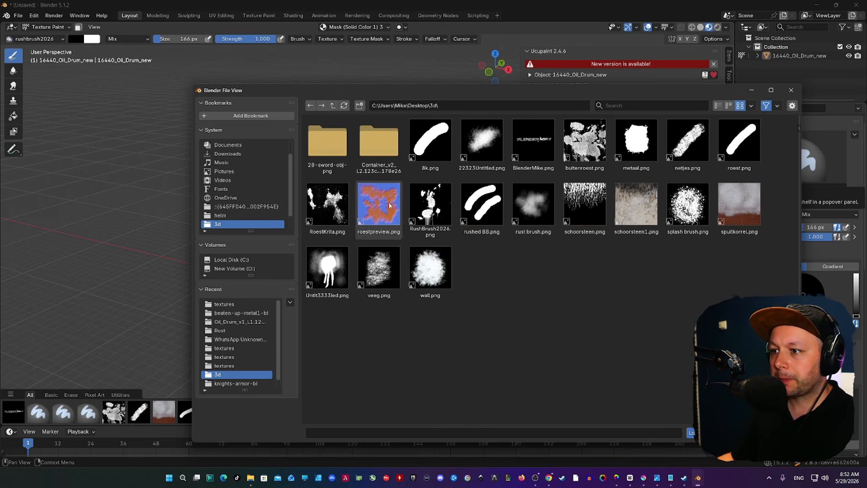
left_click(430, 205)
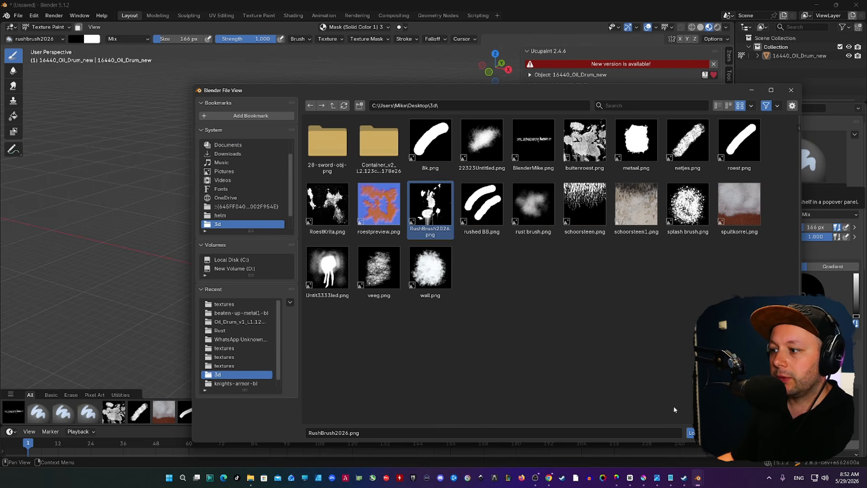
left_click(691, 433)
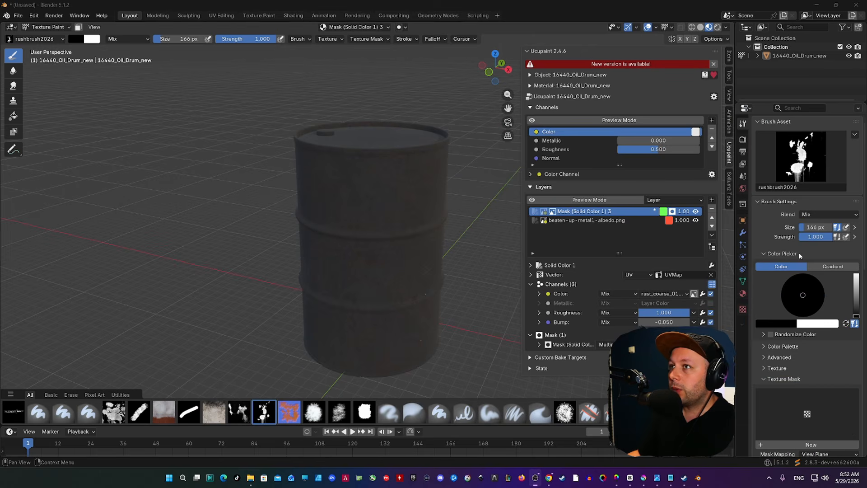
Create brush texture mask Texture.001 and load RushBrush2026.png from Desktop\3d into it.
scroll(798, 253, "down", 1)
scroll(815, 275, "down", 1)
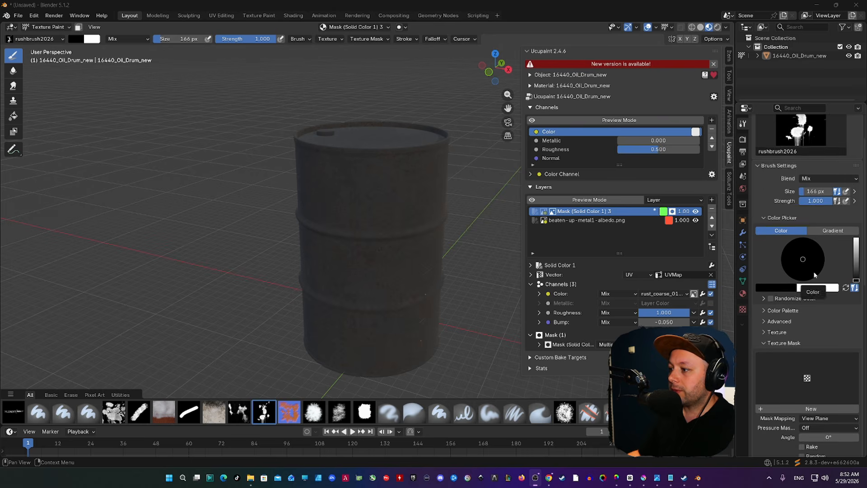
scroll(815, 275, "down", 6)
left_click(808, 302)
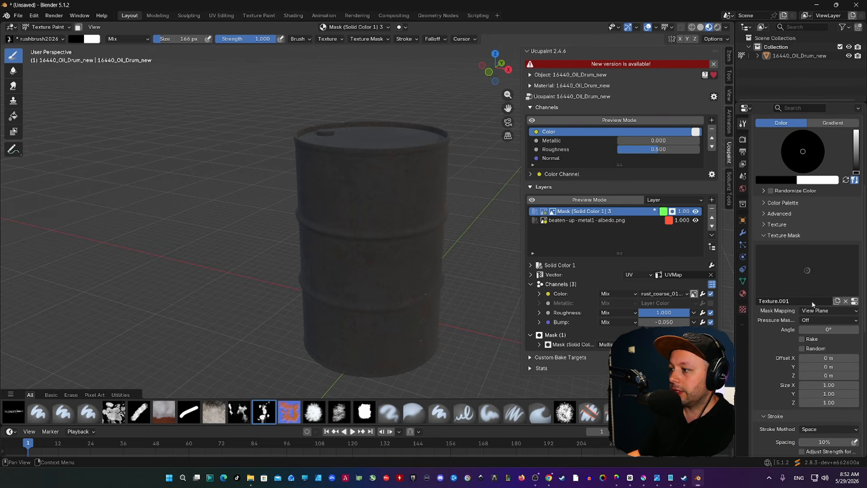
left_click(855, 302)
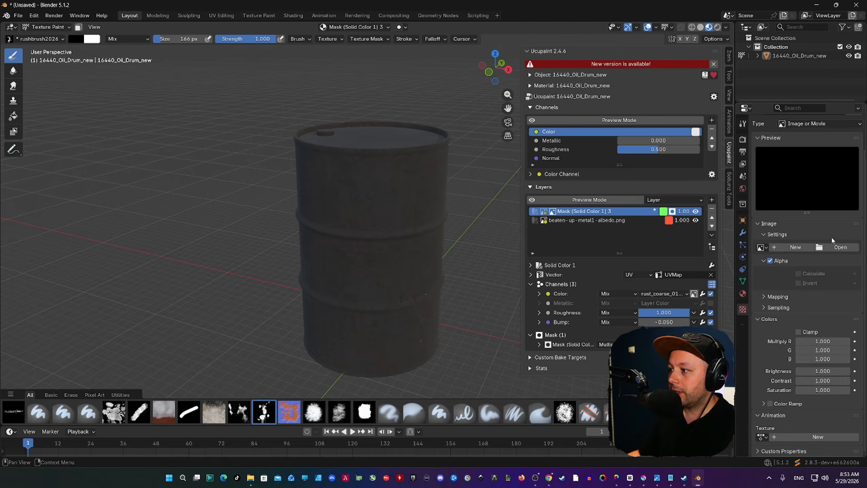
left_click(840, 247)
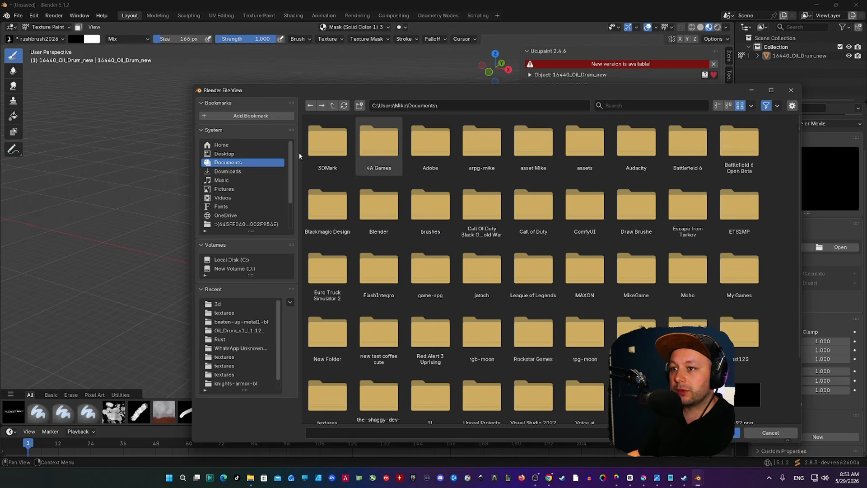
left_click(230, 155)
left_click(334, 150)
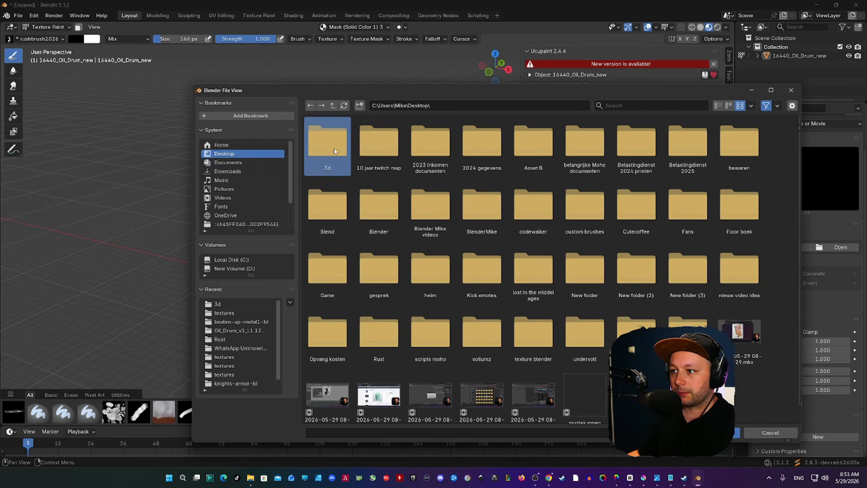
double_click(333, 150)
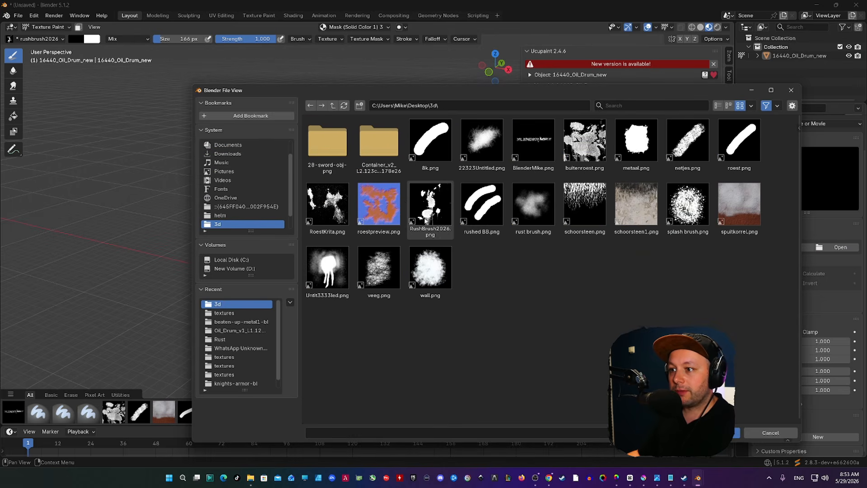
left_click(431, 212)
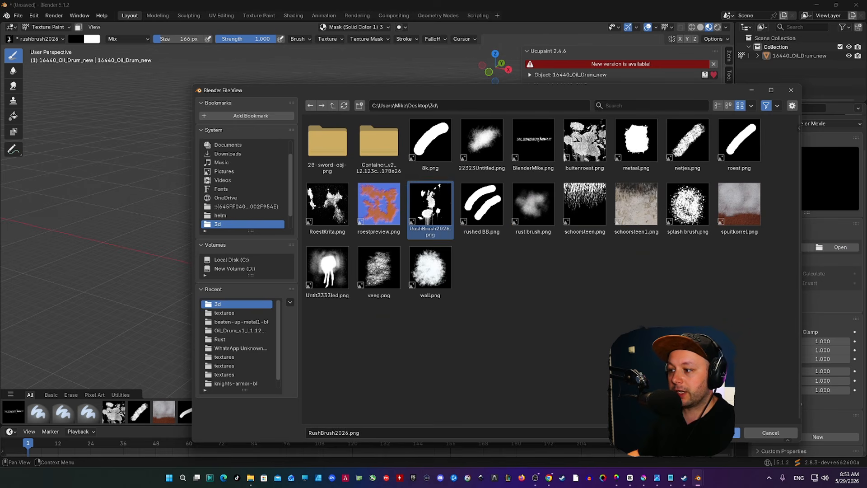
left_click(712, 433)
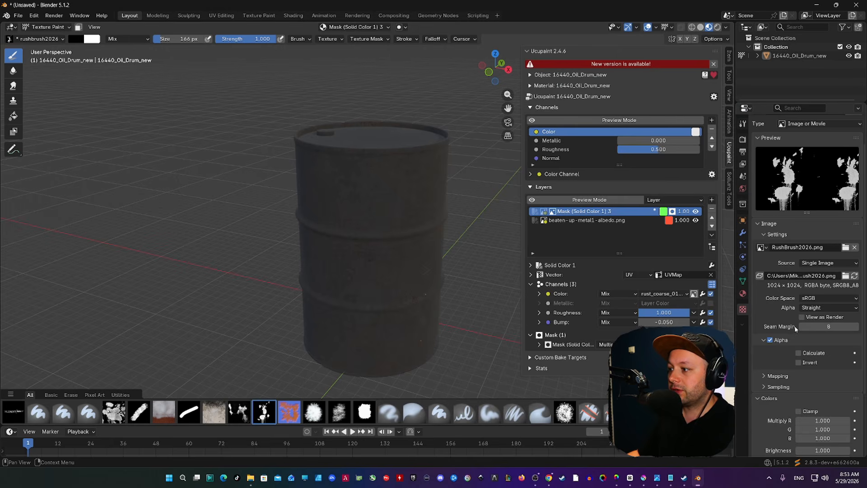
Enable Random rotation on the brush's texture mask, giving a 360° random angle.
scroll(794, 326, "up", 2)
scroll(785, 254, "down", 4)
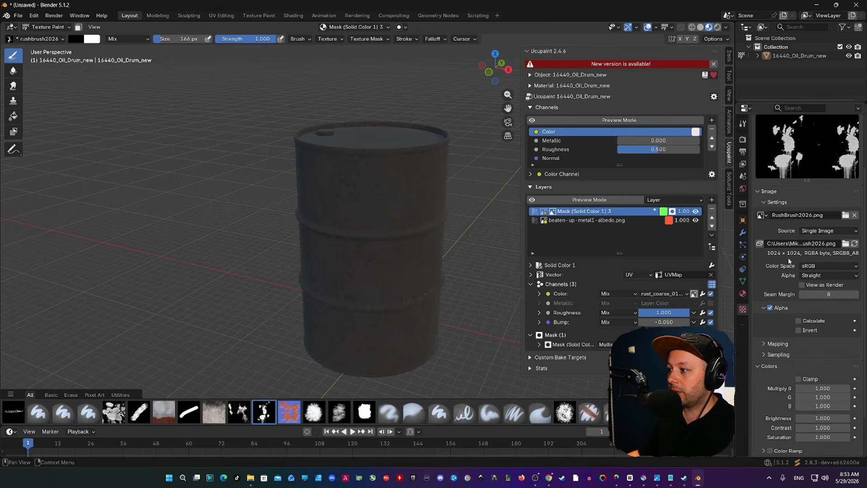
scroll(788, 267, "down", 2)
scroll(784, 291, "up", 6)
left_click(743, 124)
scroll(757, 357, "up", 3)
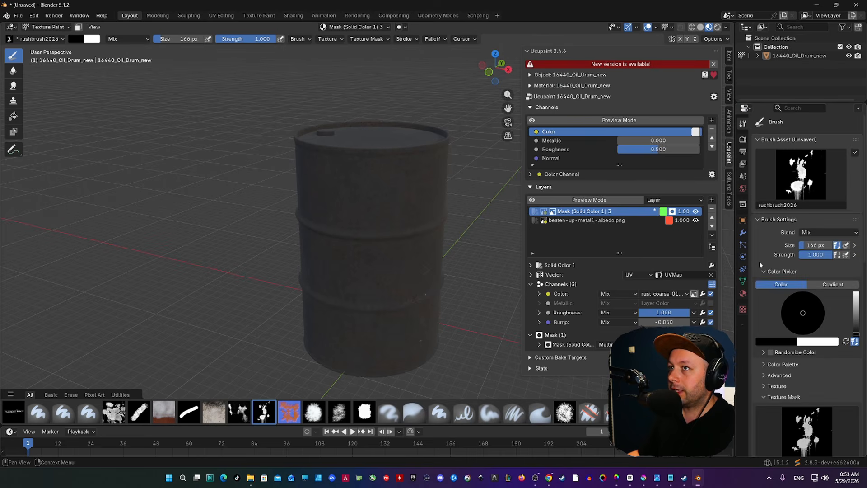
scroll(790, 233, "down", 10)
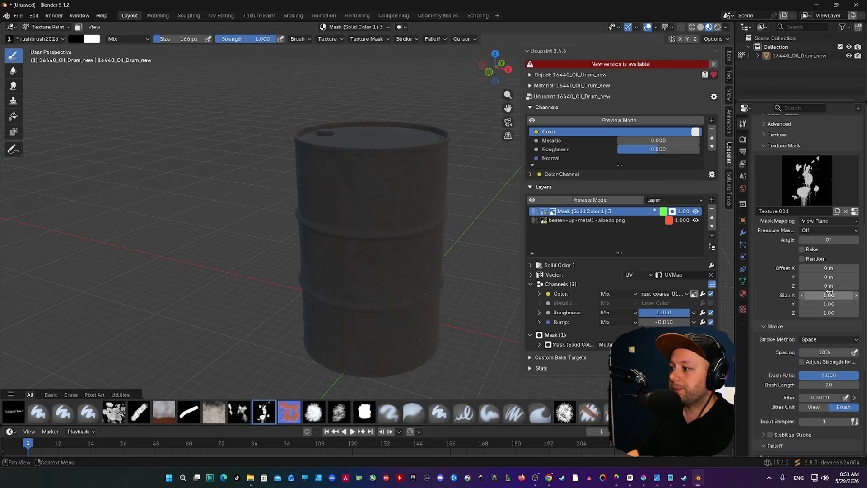
left_click(802, 259)
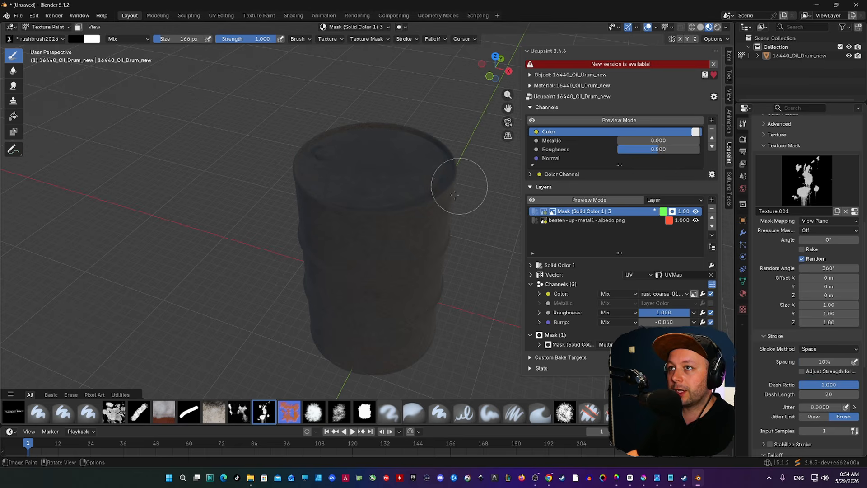
Resize the brush to 282 px and make white the primary paint colour.
middle_click_drag(397, 203, 378, 206)
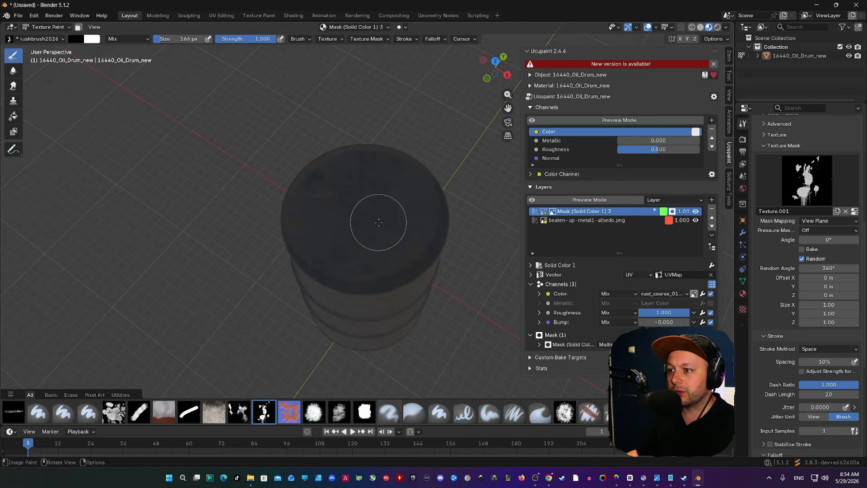
key("f")
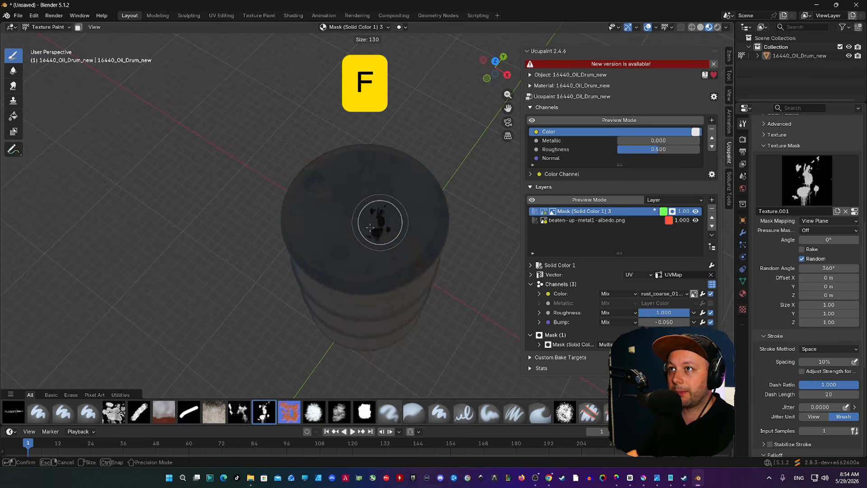
left_click(395, 222)
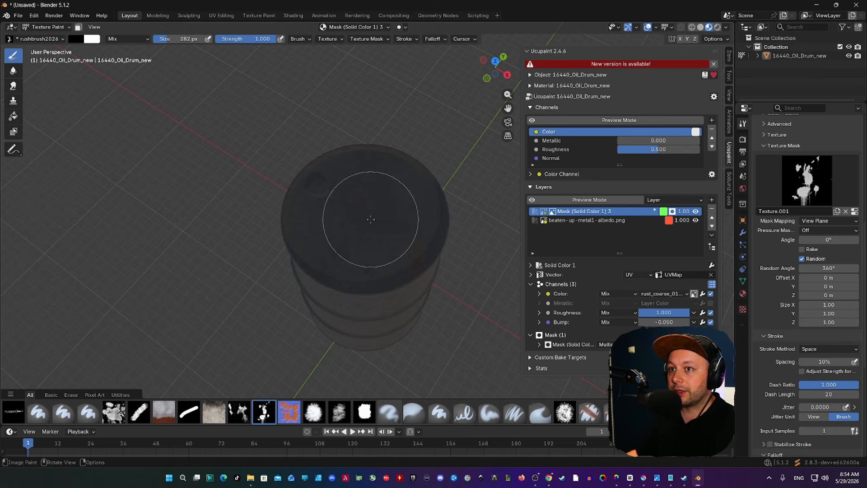
key("x")
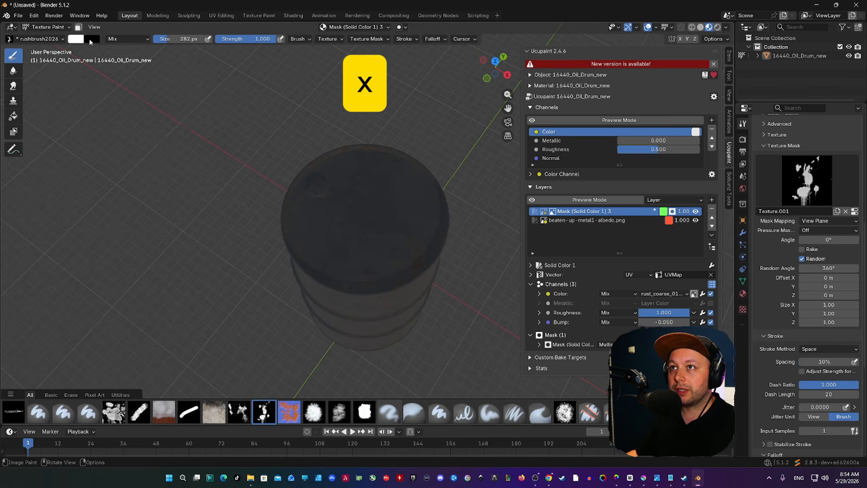
Dab rust on the drum top, undo it, and repaint with a larger stroke across the lid.
left_click(385, 213)
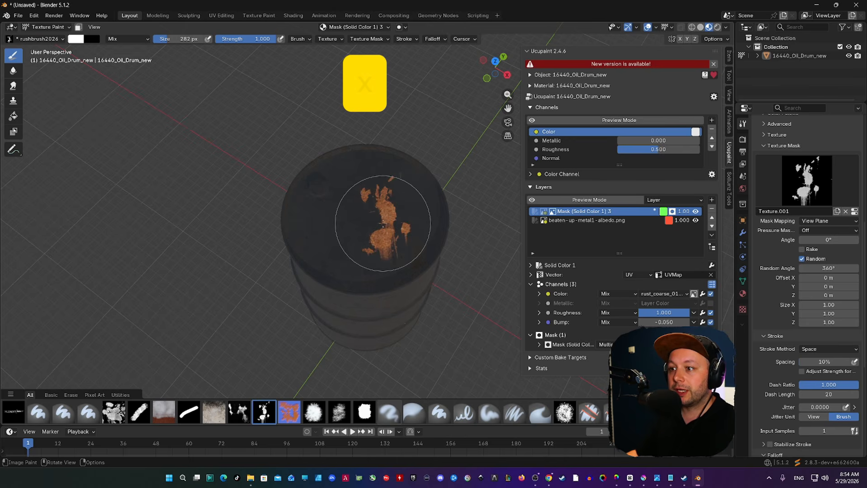
scroll(336, 235, "up", 4)
mouse_move(349, 218)
middle_mouse_down()
mouse_move(324, 219)
mouse_move(276, 194)
mouse_move(336, 209)
middle_mouse_up()
key("ctrl+z")
mouse_move(309, 184)
left_mouse_down()
mouse_move(325, 186)
mouse_move(388, 149)
left_mouse_up()
middle_click_drag(406, 88, 329, 116)
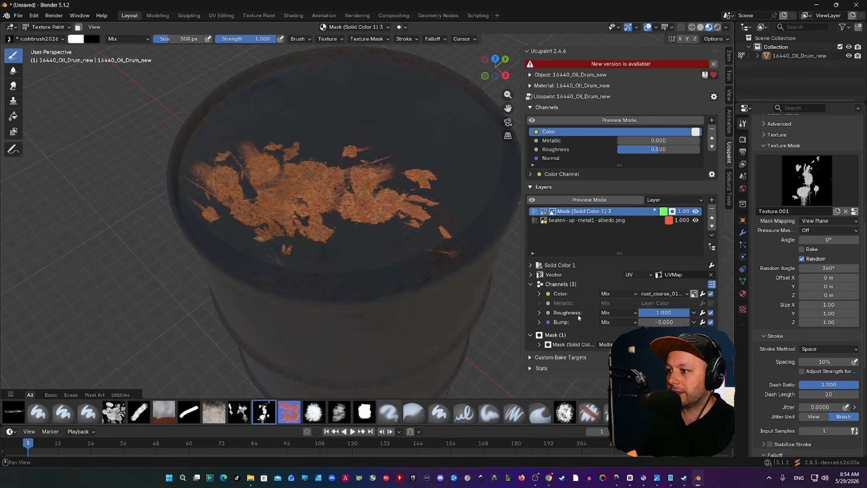
Raise the rust layer's Vector Scale to 4.800 and inspect the finer grain on the lid.
left_click(532, 274)
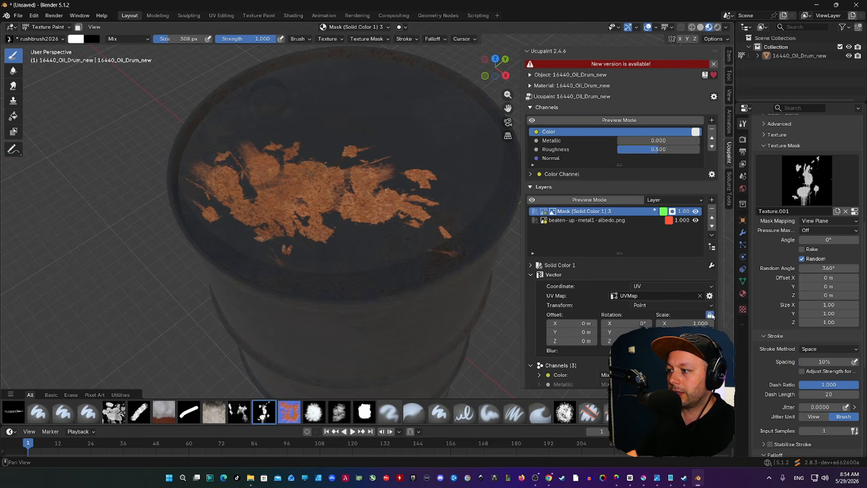
mouse_move(699, 323)
left_mouse_down()
mouse_move(790, 323)
mouse_move(715, 323)
left_mouse_up()
middle_click_drag(369, 250, 385, 234)
scroll(344, 125, "up", 4)
middle_click_drag(345, 125, 339, 147)
scroll(339, 147, "down", 3)
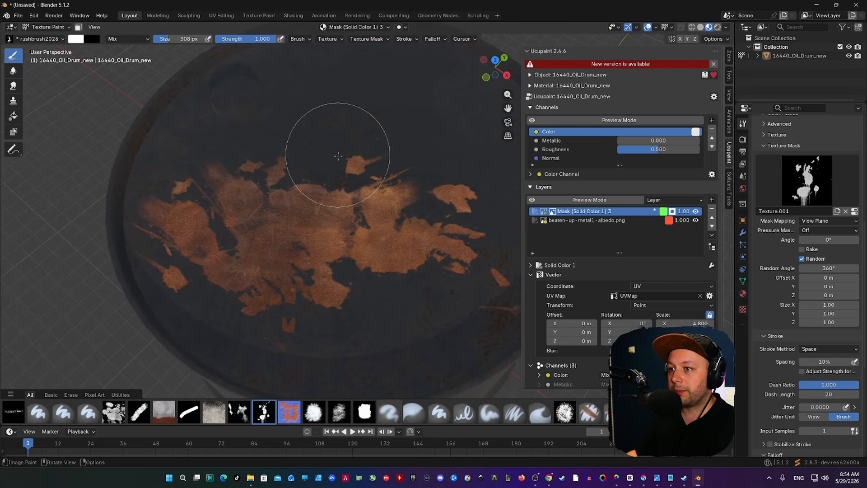
middle_click_drag(281, 228, 282, 208)
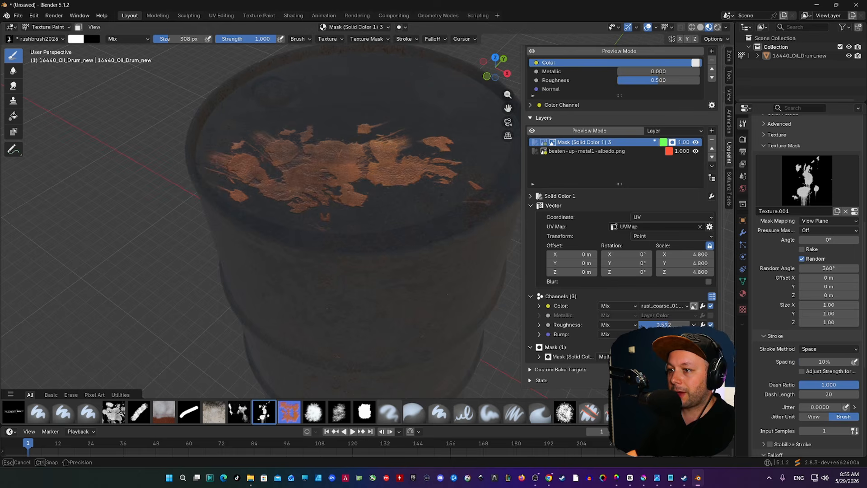
Add an RGB Curve modifier to the rust Color channel and pull its point down to darken it.
mouse_move(413, 167)
middle_mouse_down()
mouse_move(420, 208)
mouse_move(354, 246)
mouse_move(346, 210)
mouse_move(374, 195)
mouse_move(370, 244)
mouse_move(383, 201)
middle_mouse_up()
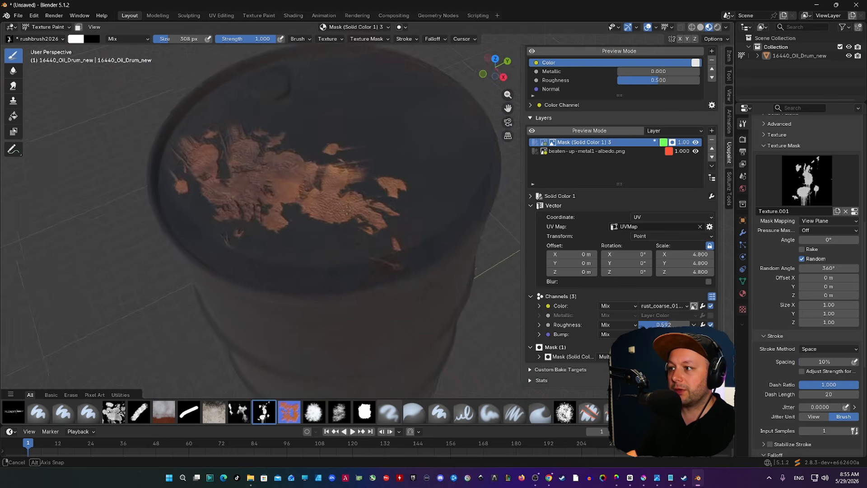
scroll(374, 207, "down", 1)
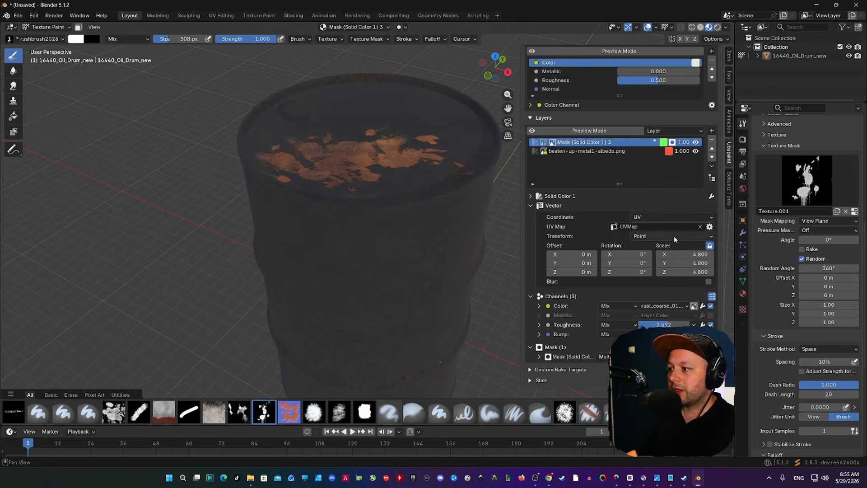
left_click(702, 305)
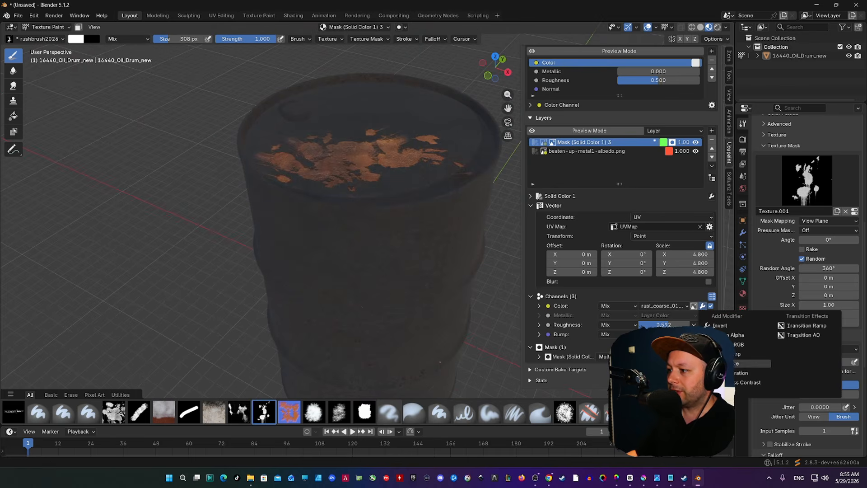
left_click(749, 363)
scroll(618, 217, "down", 2)
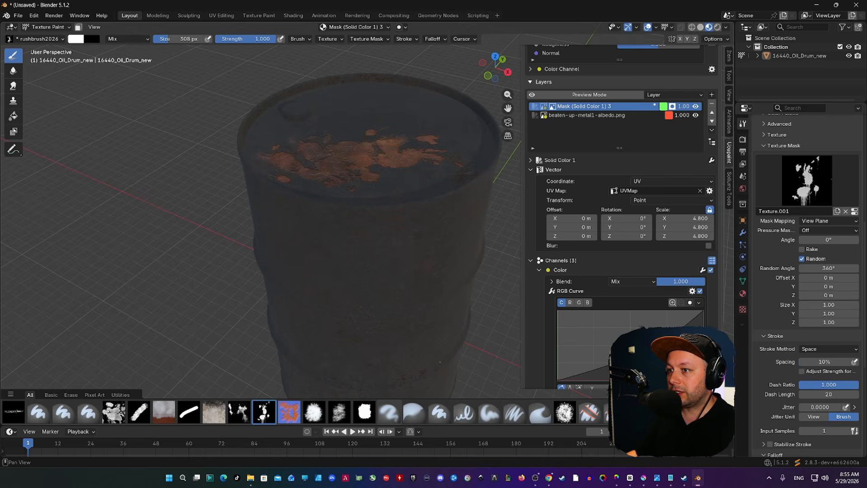
left_click_drag(643, 347, 643, 350)
scroll(338, 212, "up", 2)
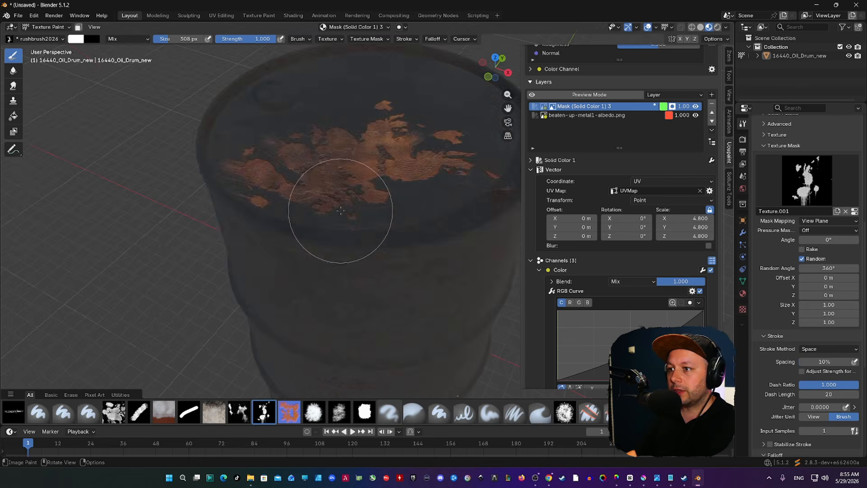
middle_click_drag(339, 212, 333, 241)
middle_click_drag(396, 145, 381, 201)
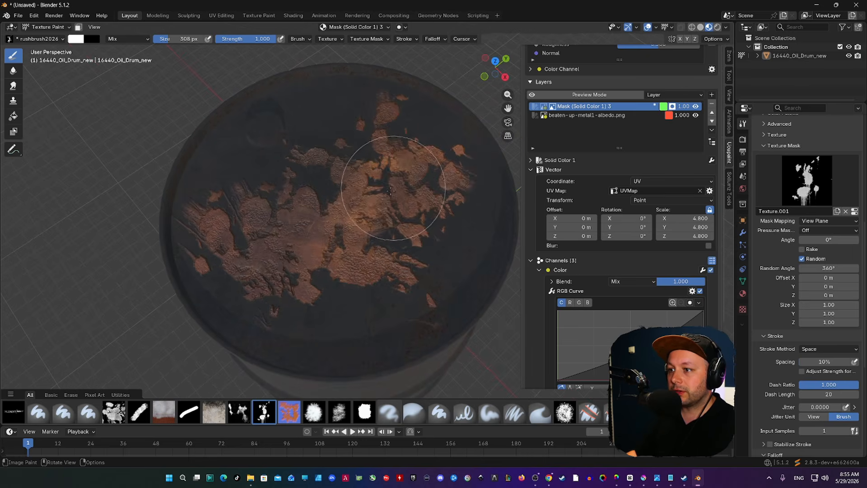
Resize the brush and paint rust dabs and strokes across the drum's lid and side.
key("f")
left_click(460, 156)
left_click(418, 173)
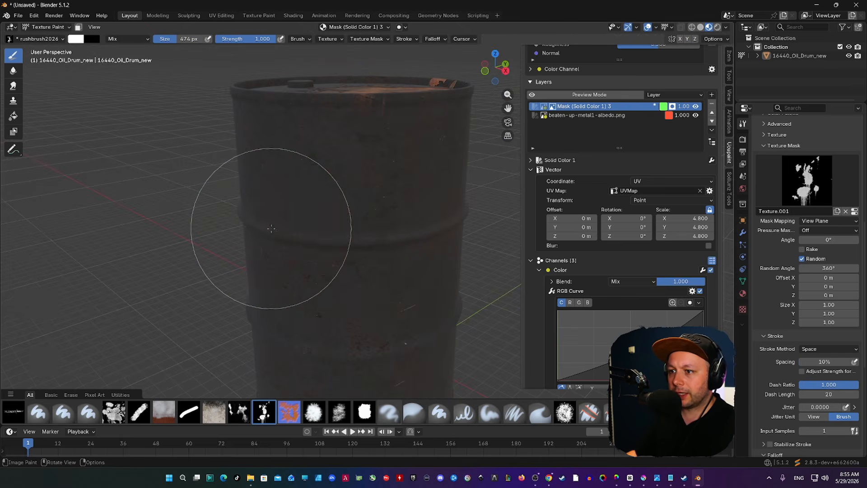
left_click(271, 228)
mouse_move(313, 240)
left_mouse_down()
mouse_move(397, 255)
mouse_move(416, 271)
left_mouse_up()
middle_click_drag(415, 271, 260, 219)
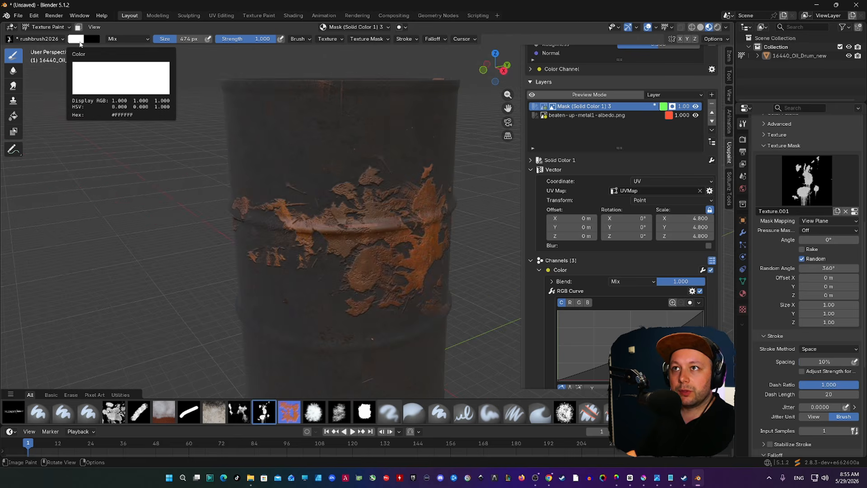
mouse_move(287, 216)
left_mouse_down()
mouse_move(267, 194)
mouse_move(236, 199)
left_mouse_up()
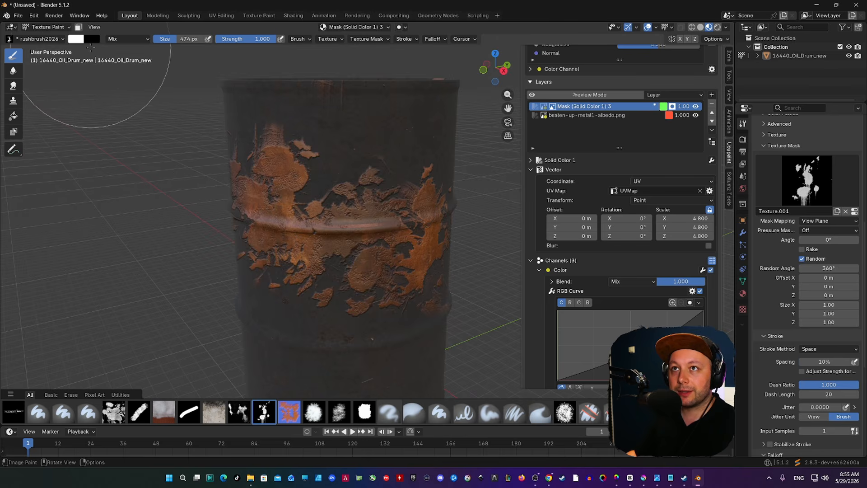
mouse_move(273, 186)
middle_mouse_down()
mouse_move(297, 177)
mouse_move(270, 198)
middle_mouse_up()
Set the brush to 286 px with strength about 0.236, then enlarge it to 558 px.
key("f")
left_click(232, 203)
left_click_drag(271, 41, 250, 41)
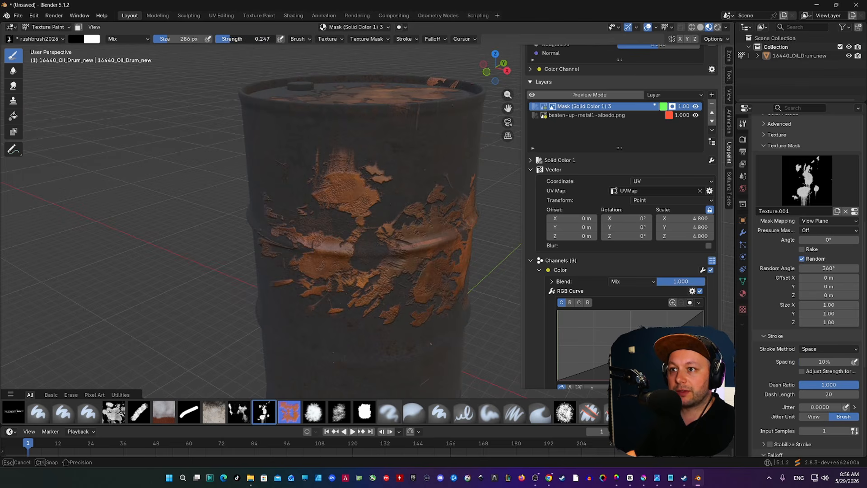
left_click(295, 185)
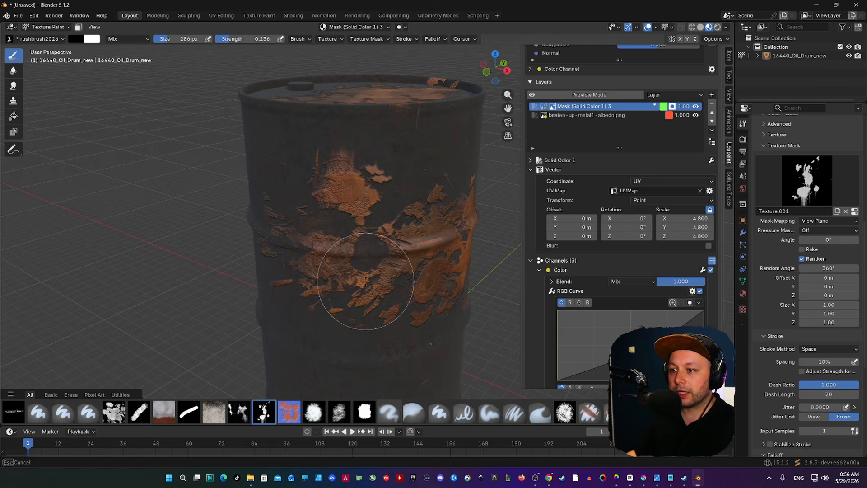
mouse_move(361, 273)
middle_mouse_down()
mouse_move(379, 186)
mouse_move(349, 158)
mouse_move(235, 130)
mouse_move(250, 265)
mouse_move(316, 167)
middle_mouse_up()
key("f")
left_click(410, 212)
key("f")
left_click(251, 265)
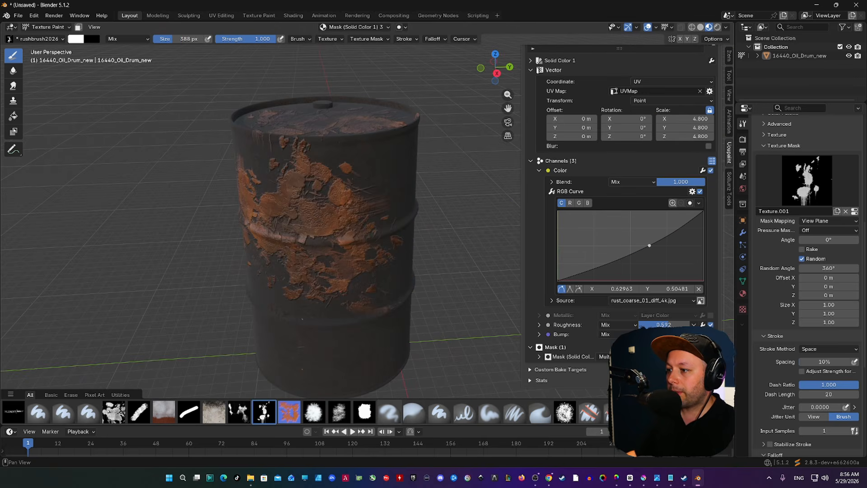
Lower the rust's Bump value and paint black over rust patches on the drum's upper side.
left_click_drag(664, 334, 649, 334)
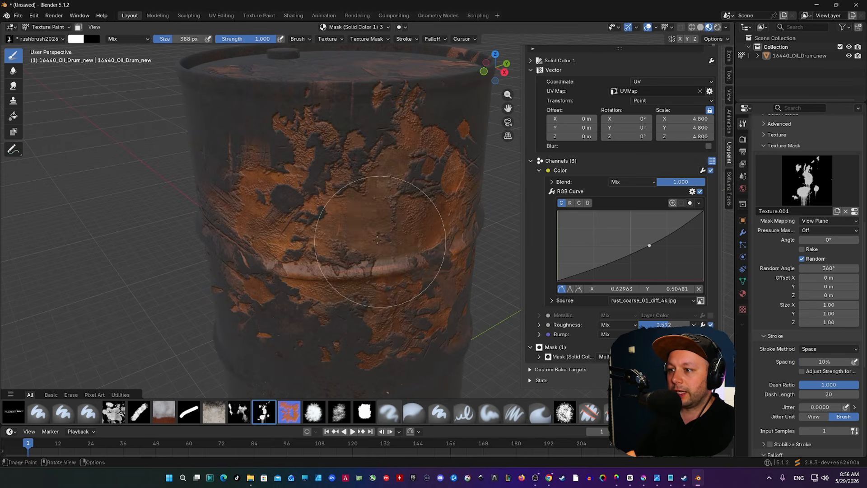
key("x")
mouse_move(380, 242)
left_mouse_down()
mouse_move(366, 238)
mouse_move(419, 178)
left_mouse_up()
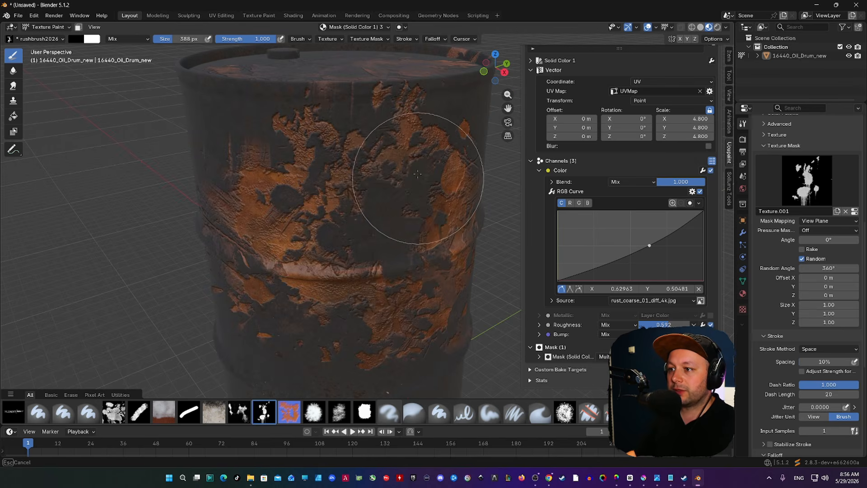
middle_click_drag(419, 178, 371, 162)
left_click(326, 149)
left_click(350, 187)
middle_click_drag(362, 203, 373, 197)
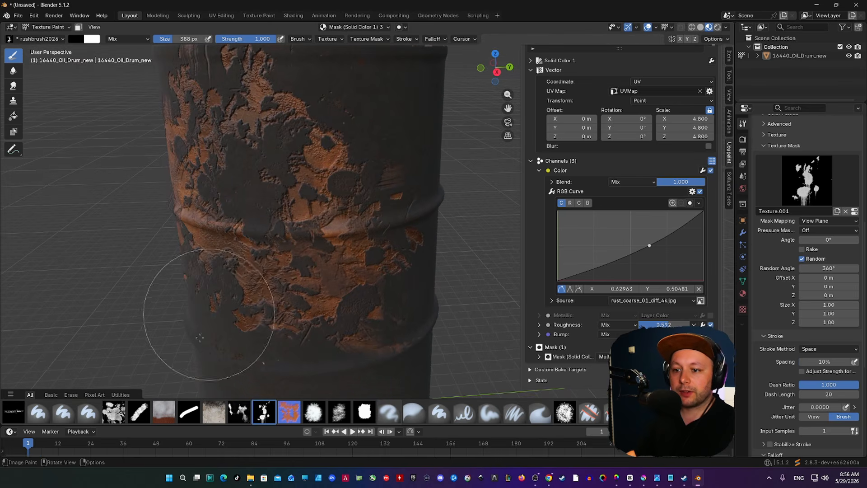
Dab coarse white rust patches with the buitenroest brush, enlarging it to 602 px.
left_click(114, 412)
key("x")
left_click(372, 131)
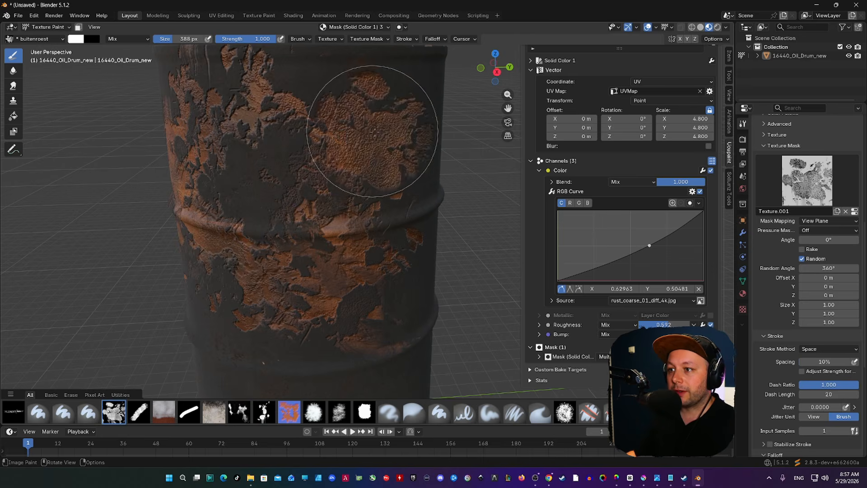
middle_click_drag(372, 131, 317, 160)
left_click(259, 207)
middle_click_drag(259, 208, 300, 175)
left_click(238, 252)
mouse_move(237, 253)
middle_mouse_down()
mouse_move(277, 249)
mouse_move(269, 267)
mouse_move(307, 283)
middle_mouse_up()
key("f")
left_click(387, 255)
left_click(286, 259)
left_click(296, 275)
Paint black over parts of the new rust low, middle and upper on the barrel.
key("x")
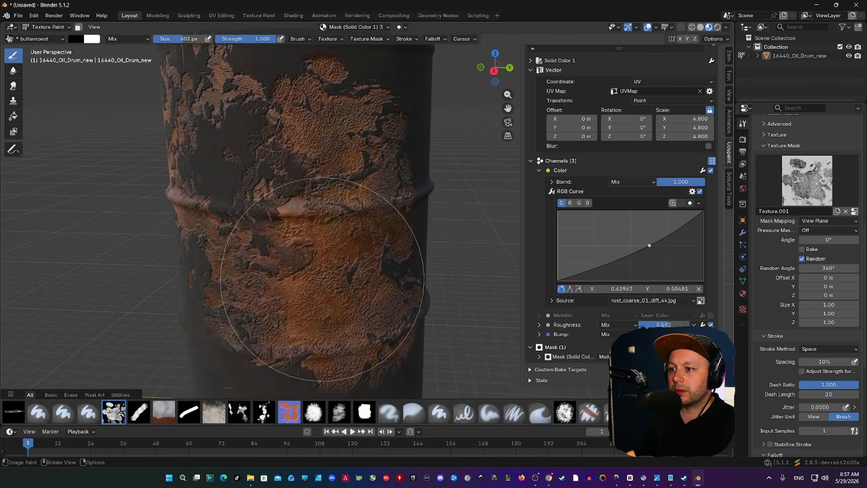
left_click(321, 279)
left_click(322, 216)
left_click(319, 156)
middle_click_drag(256, 156, 317, 169)
left_click(324, 142)
left_click(273, 164)
left_click(219, 140)
middle_click_drag(291, 228, 313, 212)
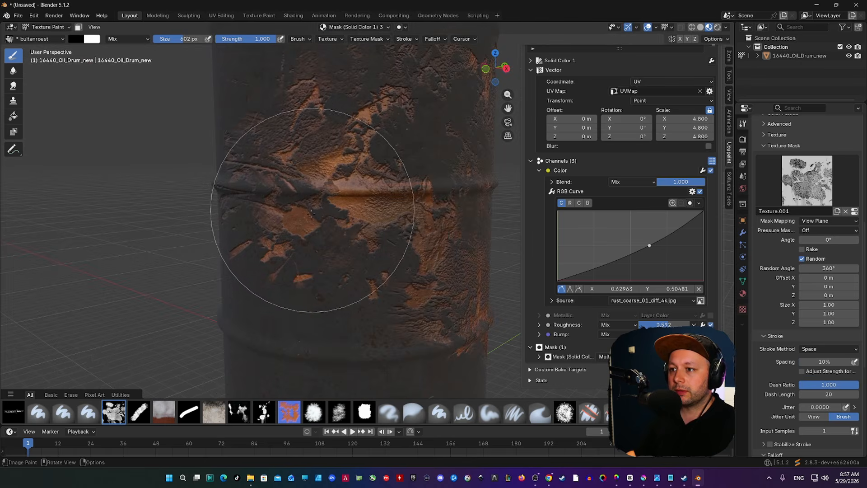
Switch back to the rushbrush2026 brush at 178 px.
left_click(264, 412)
mouse_move(269, 247)
middle_mouse_down()
mouse_move(286, 232)
mouse_move(303, 243)
mouse_move(385, 227)
middle_mouse_up()
key("f")
left_click(324, 240)
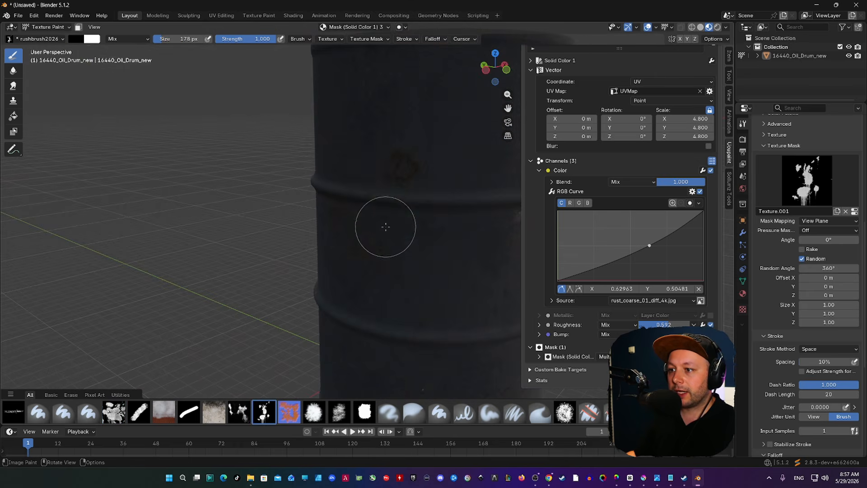
Paint a few rust dabs on the side, enlarging the brush to 368 px.
left_click(389, 206)
key("f")
left_click(451, 193)
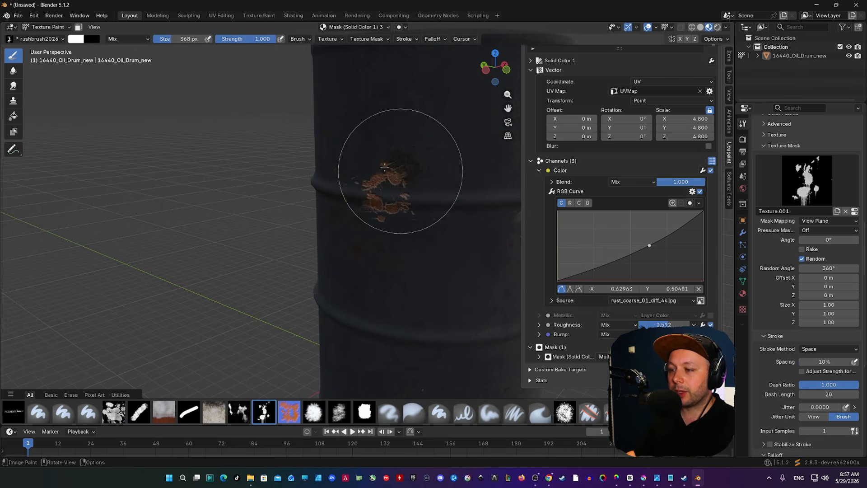
left_click(377, 168)
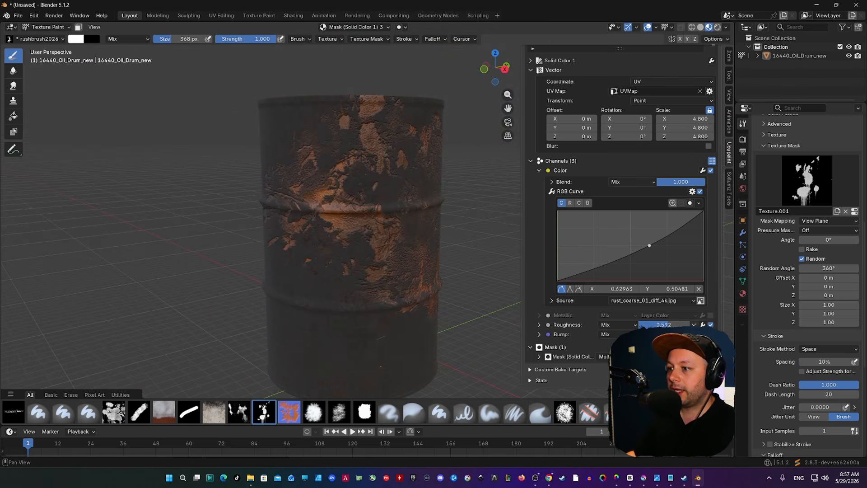
Enable Metallic on the rust layer at 0.072 with Roughness 1.000, then paint more rust.
left_click(710, 315)
middle_click_drag(430, 262, 399, 313)
scroll(420, 292, "up", 5)
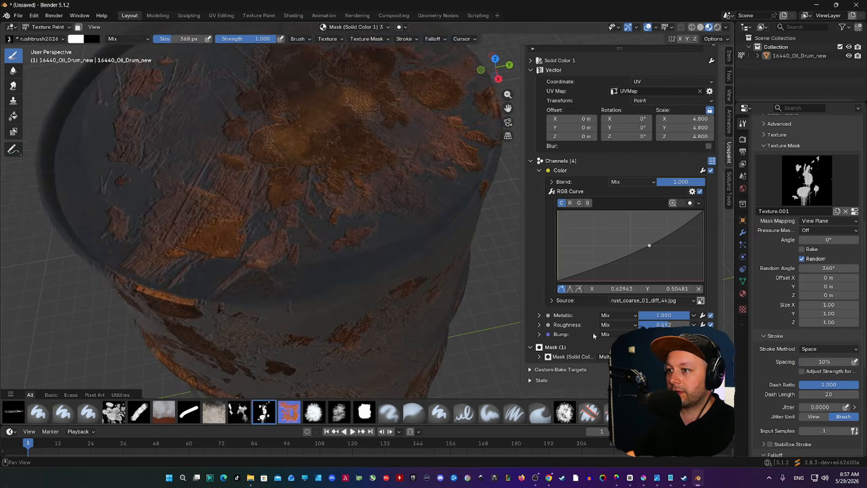
middle_click_drag(479, 288, 502, 245)
scroll(502, 245, "down", 4)
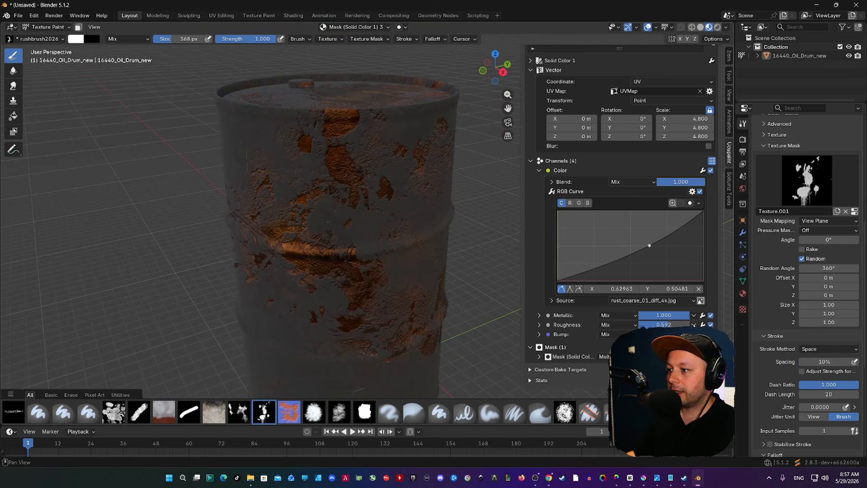
left_click_drag(673, 318, 627, 317)
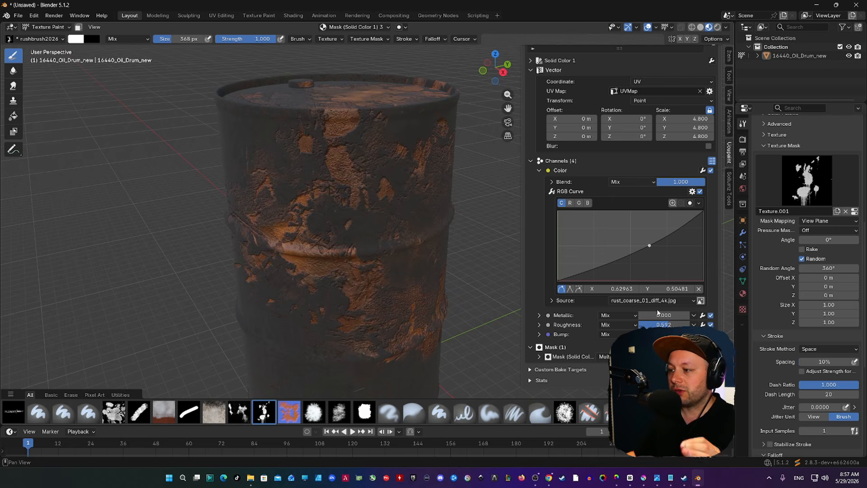
mouse_move(665, 315)
left_mouse_down()
mouse_move(700, 315)
mouse_move(663, 315)
left_mouse_up()
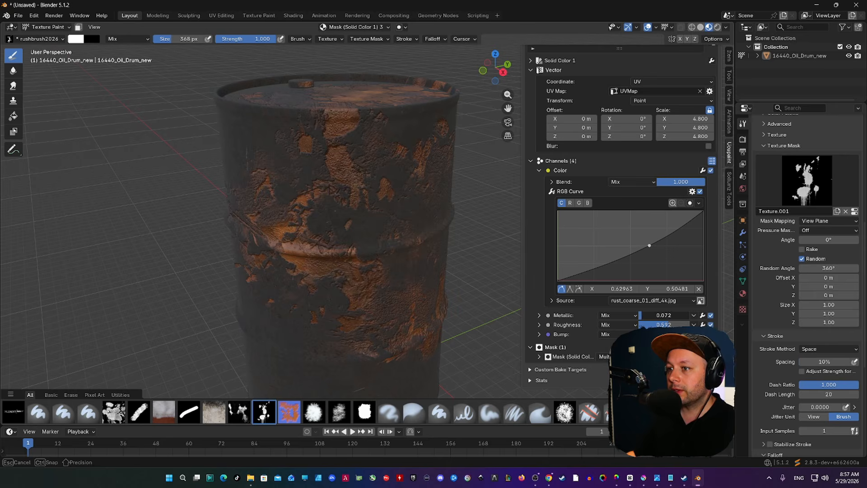
left_click_drag(664, 324, 689, 325)
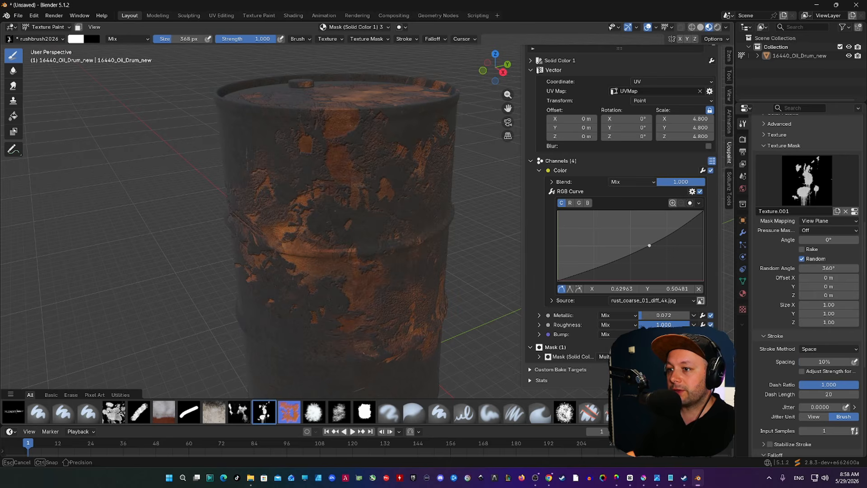
middle_click_drag(423, 215, 320, 232)
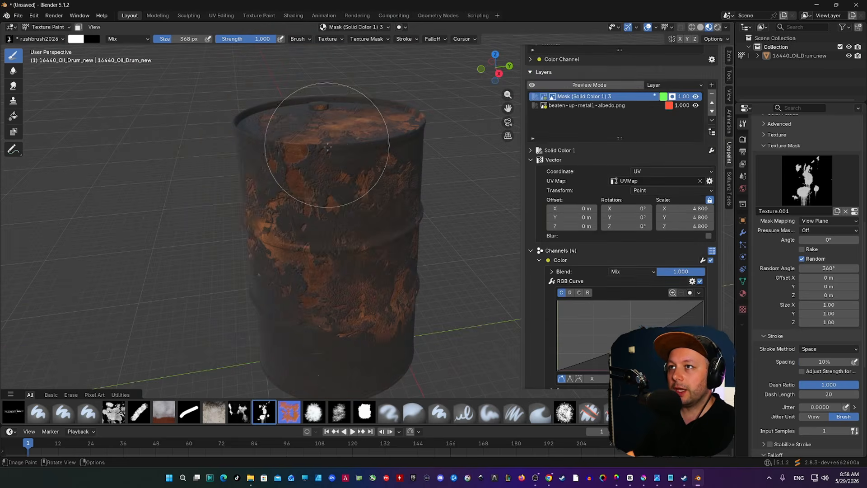
mouse_move(328, 146)
left_mouse_down()
mouse_move(319, 194)
mouse_move(294, 184)
mouse_move(301, 195)
left_mouse_up()
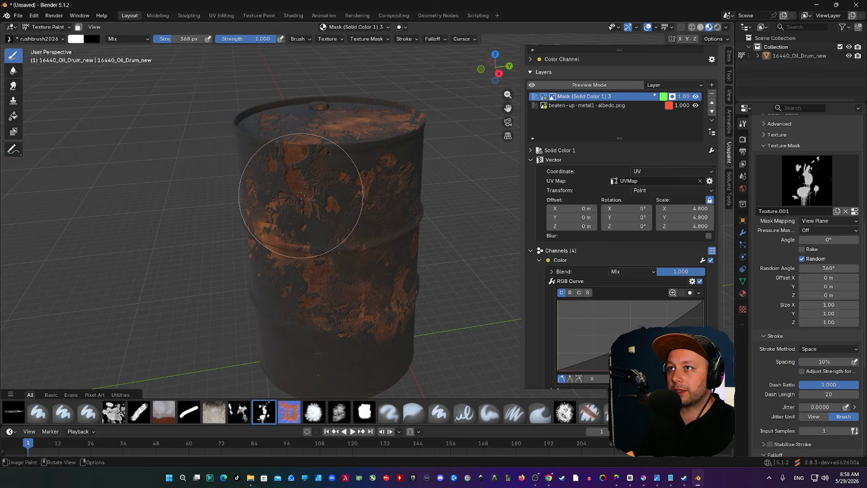
Select the beaten-up-metal1-albedo.png layer, enable Metallic, and lower its roughness slightly.
left_click(606, 107)
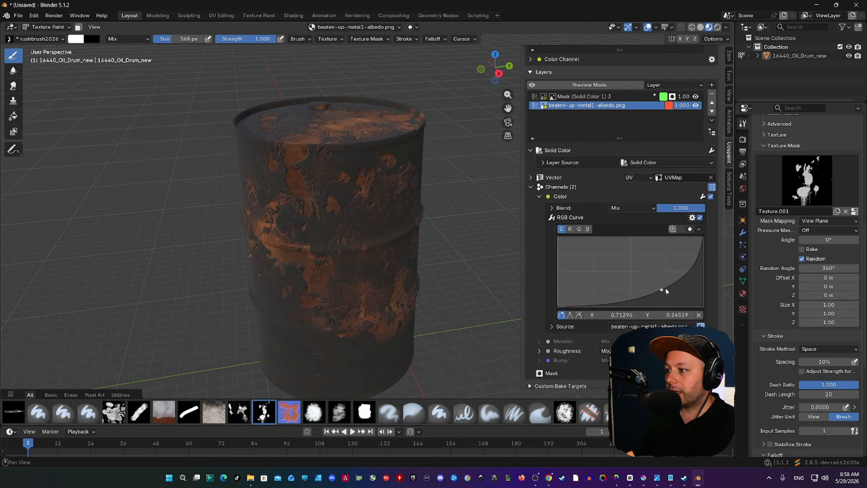
left_click(710, 341)
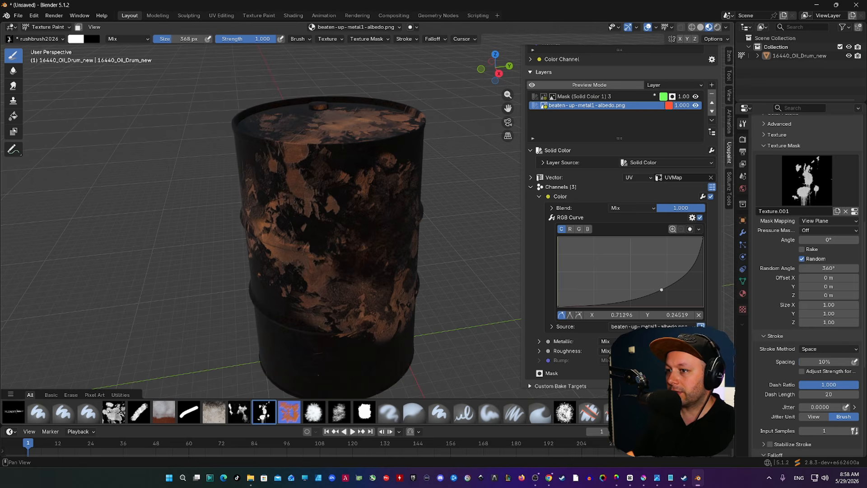
mouse_move(677, 351)
left_mouse_down()
mouse_move(693, 351)
mouse_move(675, 351)
left_mouse_up()
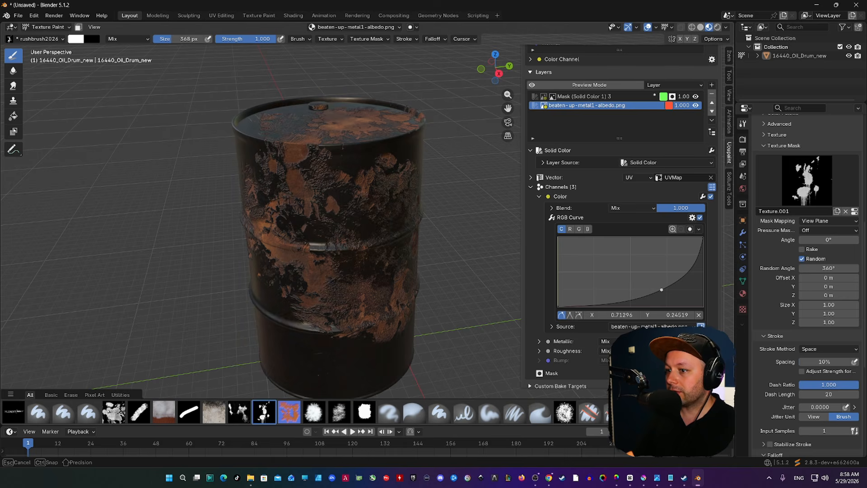
left_click_drag(674, 351, 672, 351)
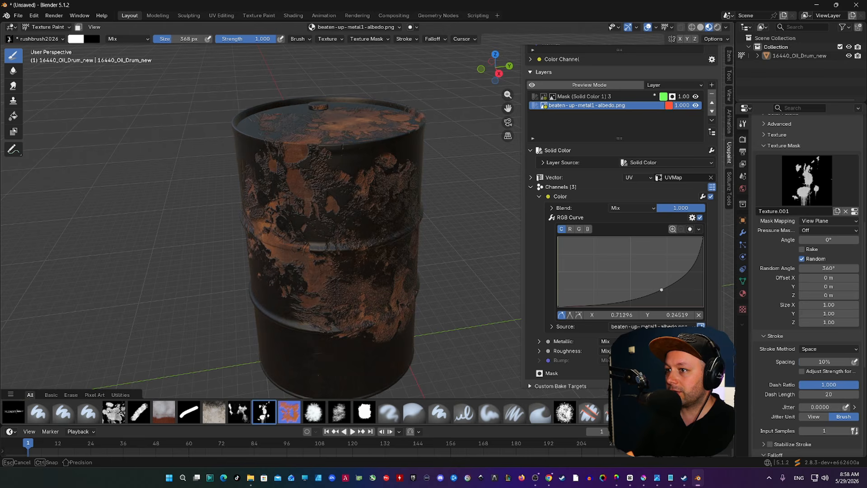
middle_click_drag(323, 158, 383, 171)
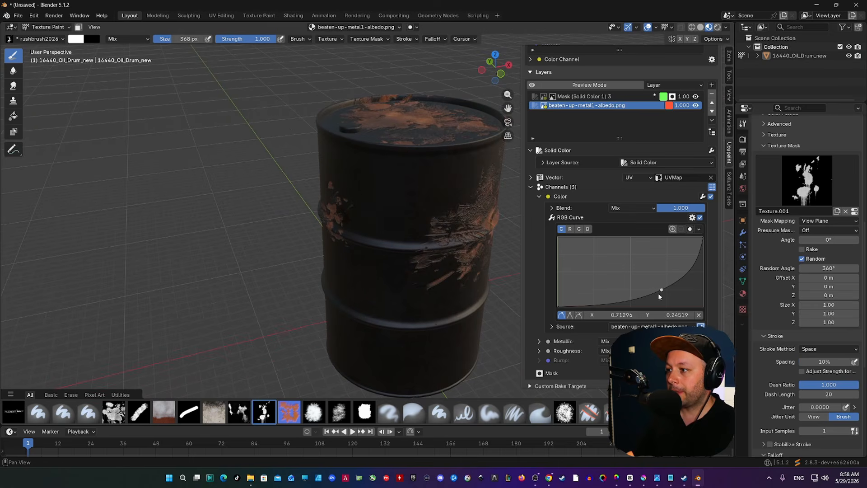
Lift the base layer's RGB curve slightly and set its UV scale to 1.400.
mouse_move(661, 289)
left_mouse_down()
mouse_move(657, 279)
mouse_move(665, 286)
left_mouse_up()
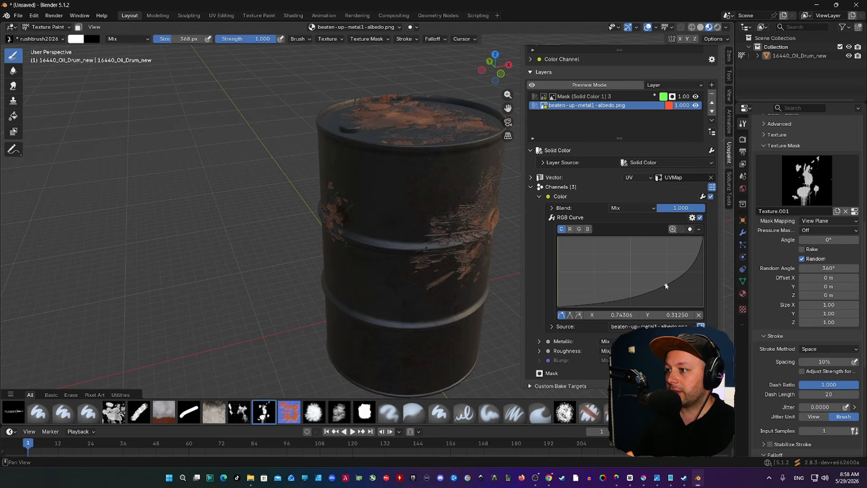
middle_click_drag(456, 216, 439, 224)
left_click(546, 178)
left_click_drag(691, 225, 718, 226)
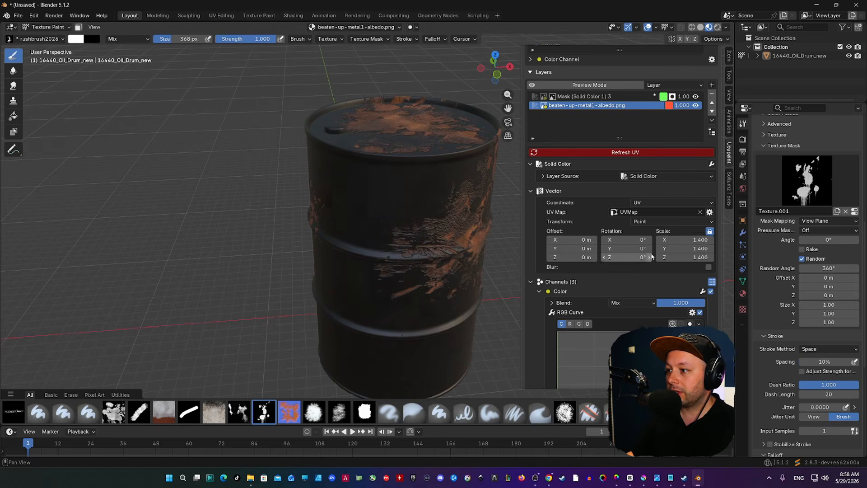
Enable the Bump channel on the layer and raise its strength slightly.
scroll(652, 257, "down", 3)
left_click(703, 237)
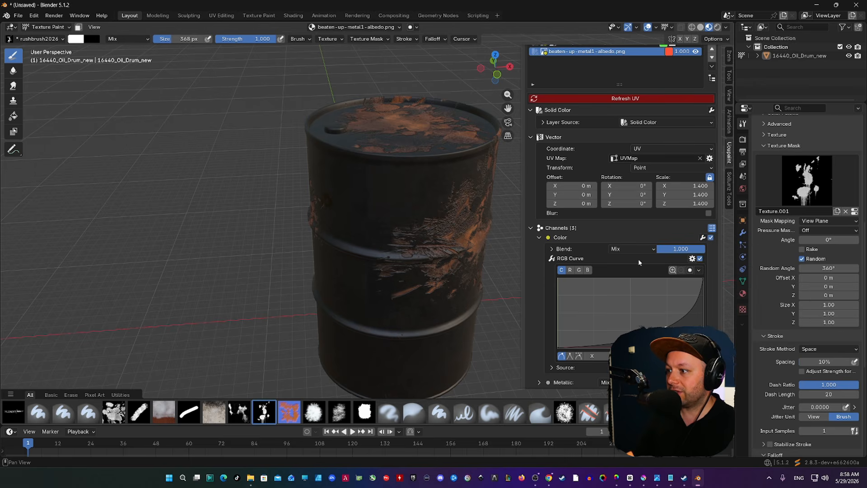
scroll(644, 278, "down", 3)
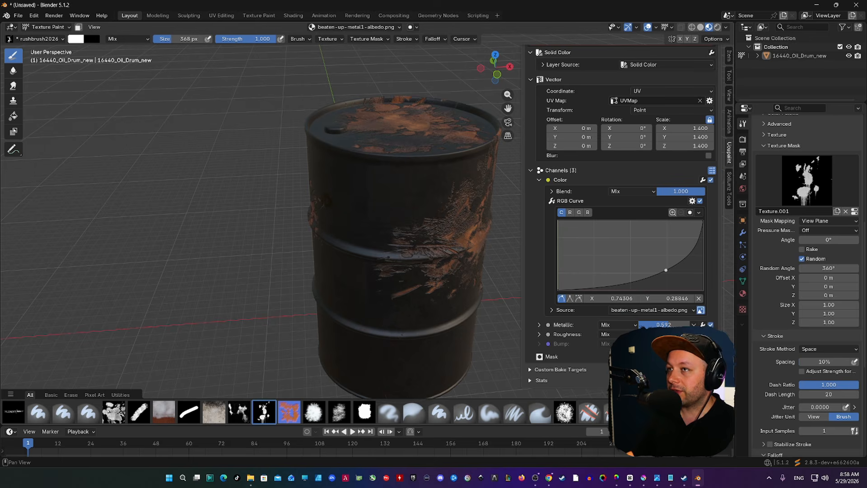
left_click(710, 344)
mouse_move(662, 343)
left_mouse_down()
mouse_move(675, 344)
mouse_move(665, 343)
left_mouse_up()
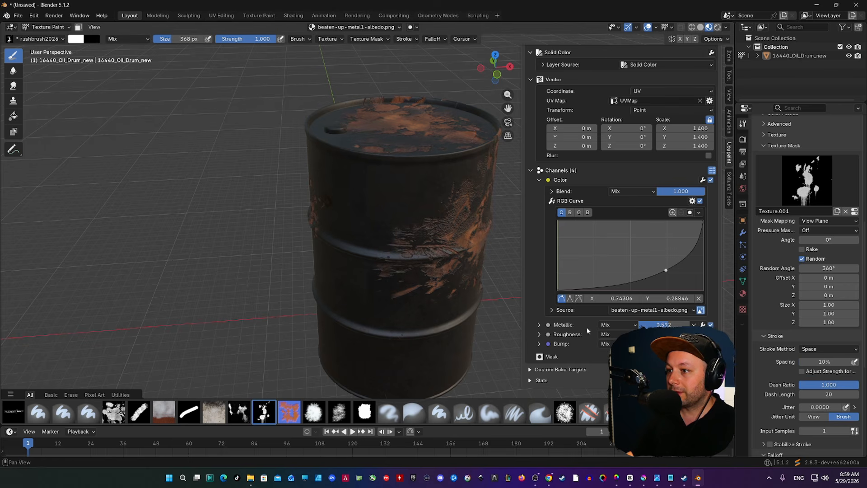
Soften the bump relief and check the drum top from a higher angle.
middle_click_drag(499, 290, 456, 261)
scroll(415, 229, "up", 4)
scroll(415, 228, "down", 2)
middle_click_drag(415, 229, 373, 251)
left_click_drag(665, 344, 657, 344)
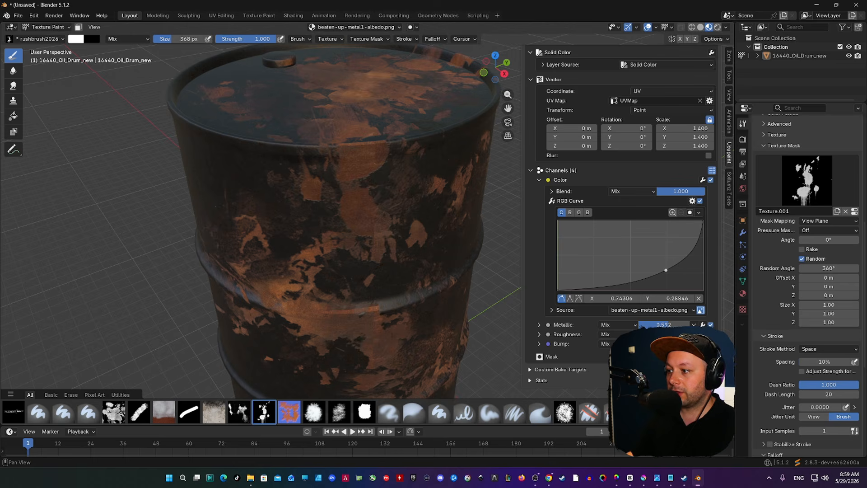
scroll(375, 232, "up", 4)
middle_click_drag(368, 182, 410, 197)
scroll(416, 144, "down", 4)
scroll(333, 151, "down", 5)
scroll(409, 189, "up", 5)
scroll(411, 197, "down", 1)
scroll(649, 163, "up", 7)
On the Mask layer, paint black with the 438 px buitenroest brush to hide rust across the lid.
left_click(607, 125)
mouse_move(276, 232)
middle_mouse_down()
mouse_move(286, 216)
mouse_move(248, 239)
middle_mouse_up()
left_click(116, 411)
key("x")
key("f")
left_click(395, 176)
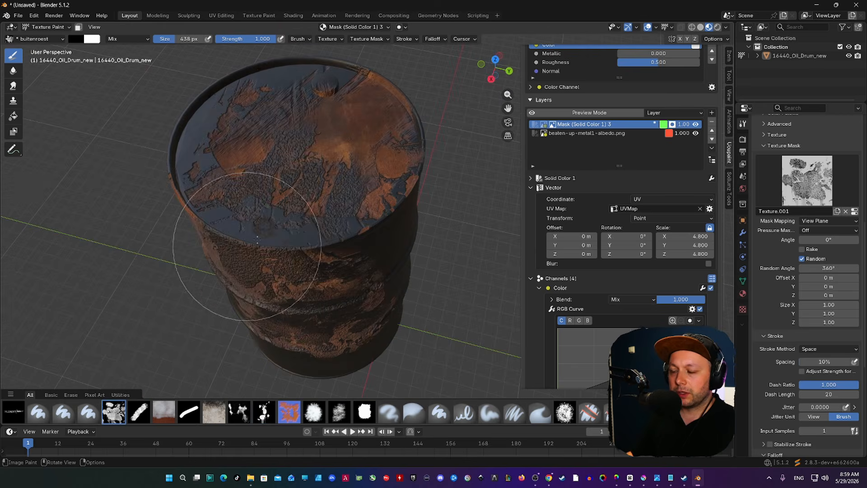
mouse_move(334, 233)
left_mouse_down()
mouse_move(379, 211)
mouse_move(406, 145)
mouse_move(400, 73)
mouse_move(393, 103)
left_mouse_up()
middle_click_drag(392, 104, 374, 154)
mouse_move(374, 154)
left_mouse_down()
mouse_move(377, 120)
mouse_move(262, 164)
left_mouse_up()
middle_click_drag(261, 164, 276, 162)
Erase rust on the drum side with the rroest brush, first at 194 px, then 426 px.
key("f")
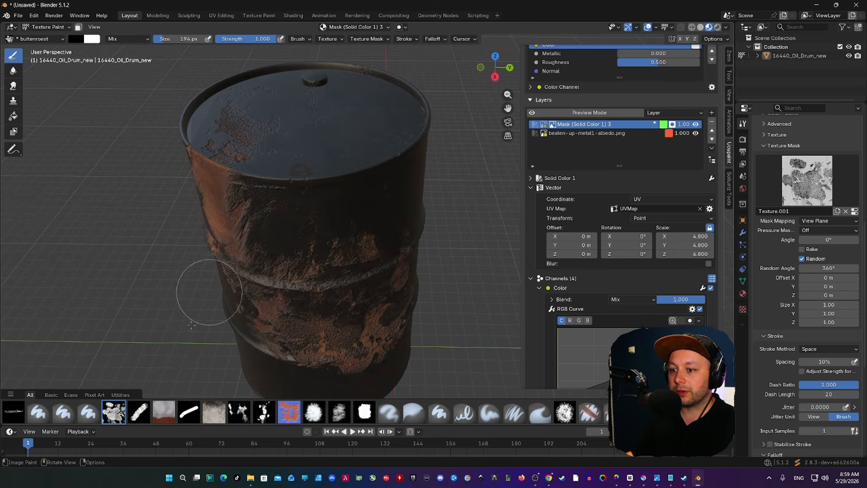
left_click(232, 410)
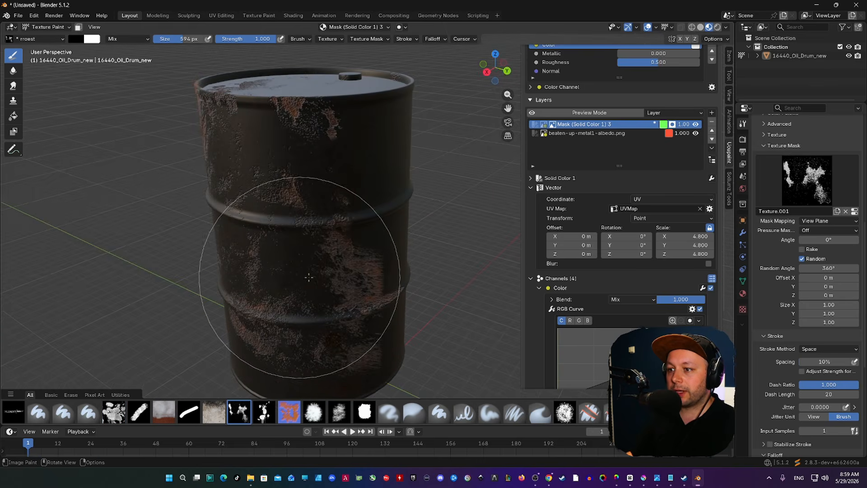
left_click(312, 274)
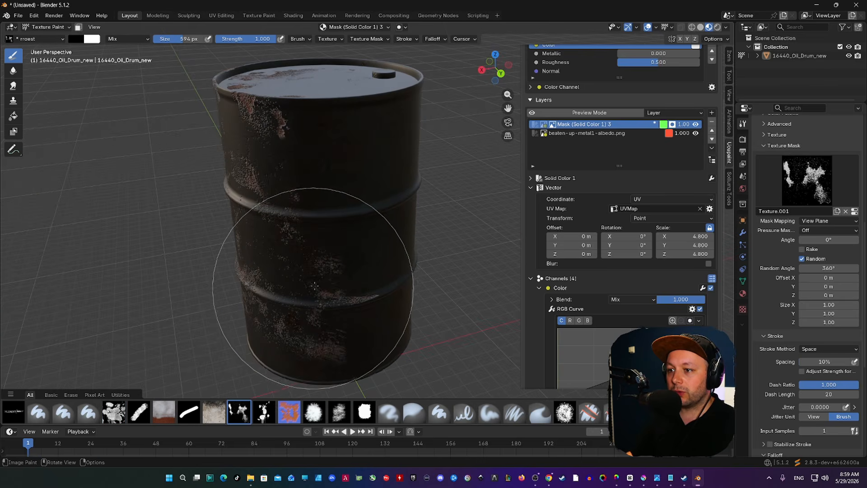
middle_click_drag(312, 199, 310, 203)
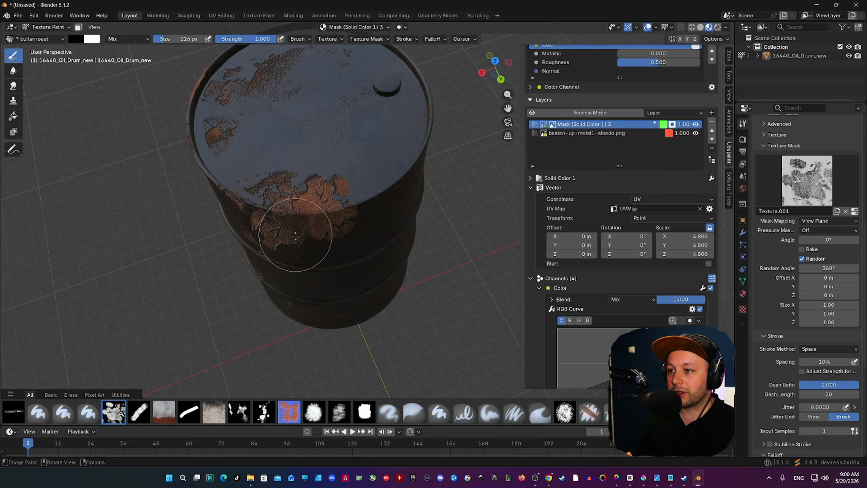
middle_click_drag(325, 219, 342, 208)
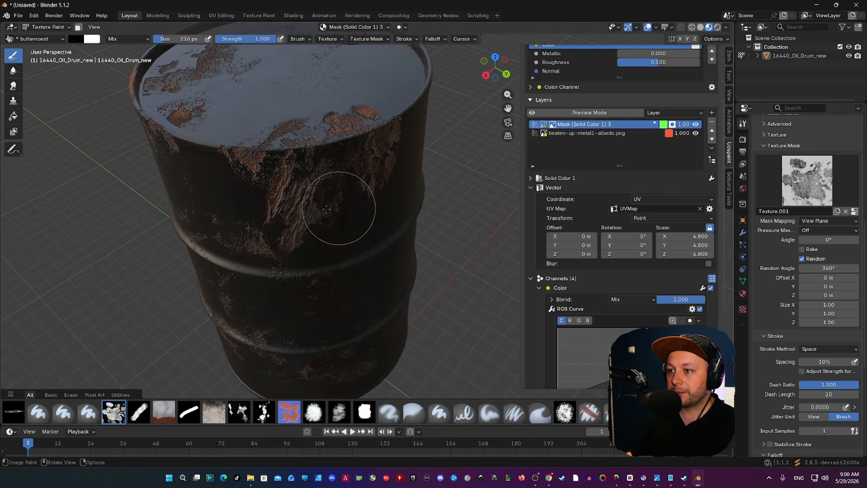
key("f")
left_click(358, 209)
mouse_move(246, 197)
middle_mouse_down()
mouse_move(321, 150)
mouse_move(326, 196)
mouse_move(367, 164)
mouse_move(340, 159)
middle_mouse_up()
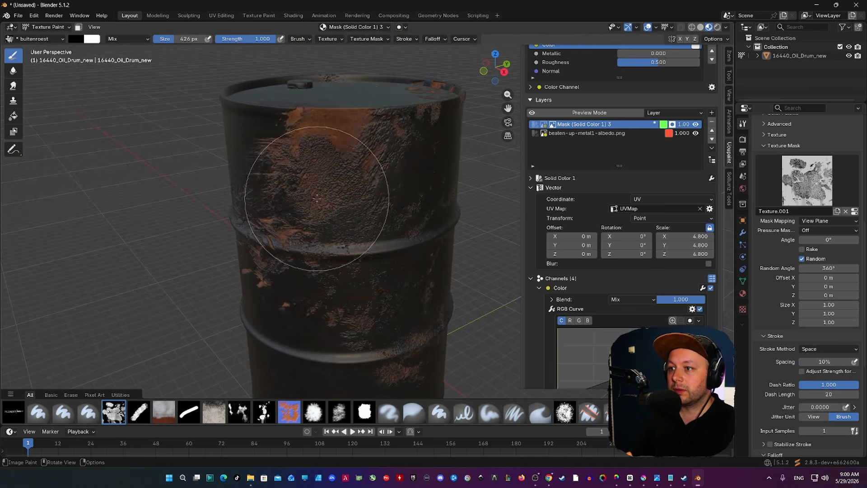
left_click_drag(325, 161, 325, 193)
Switch the rroest brush to white and stamp two rust patches onto the drum.
left_click(246, 410)
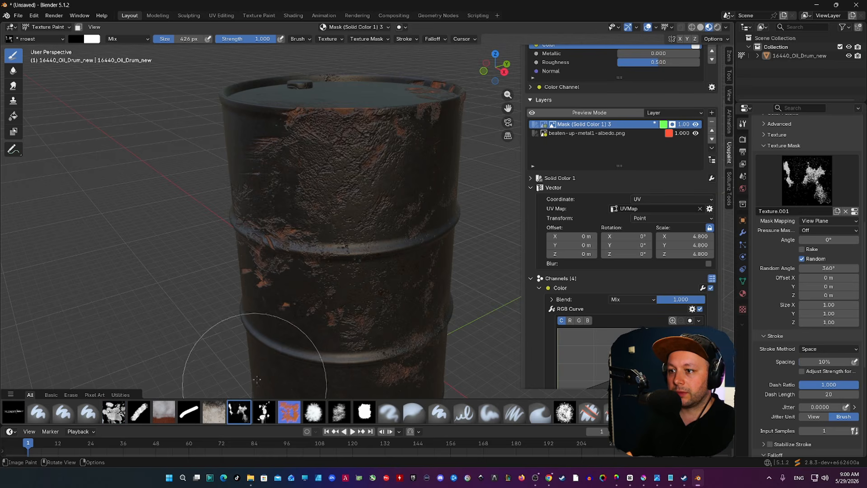
key("x")
left_click(318, 198)
middle_click_drag(267, 228, 305, 181)
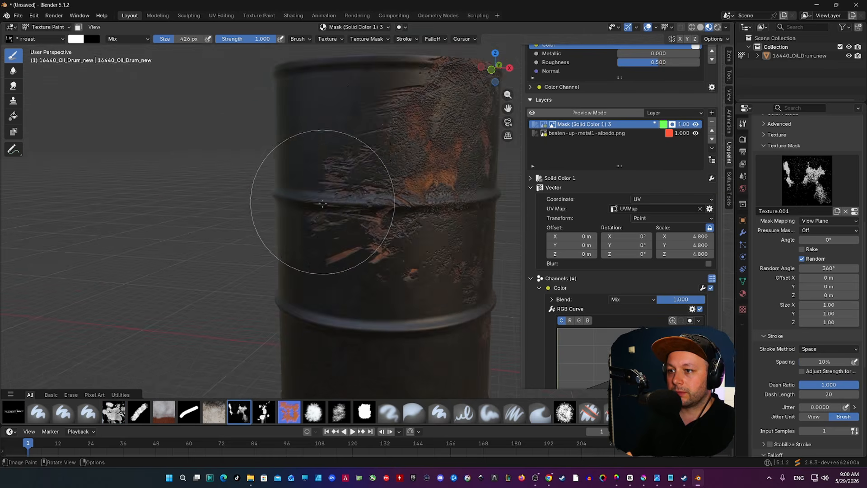
left_click(343, 197)
mouse_move(331, 142)
middle_mouse_down()
mouse_move(342, 195)
mouse_move(406, 181)
middle_mouse_up()
Resize the brush to 270 px, then 378 px, framing the view over the drum top.
key("x")
key("f")
left_click(488, 155)
middle_click_drag(375, 136, 403, 174)
key("x")
key("f")
left_click(238, 305)
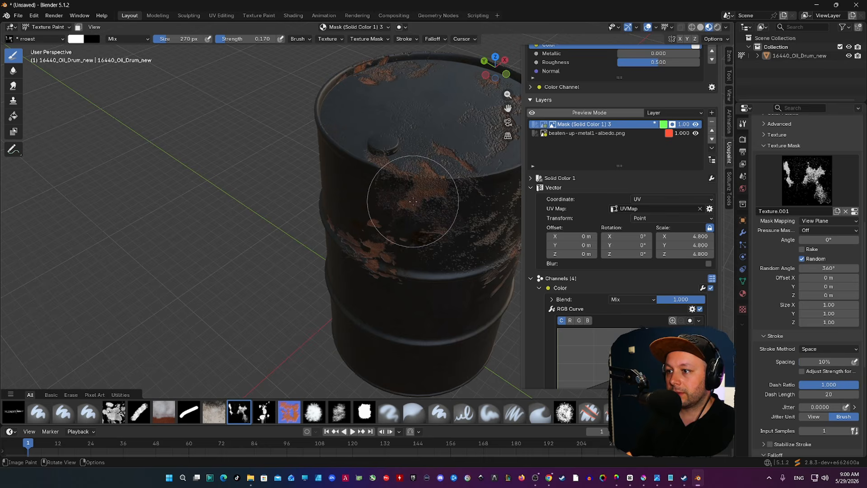
scroll(415, 156, "up", 4)
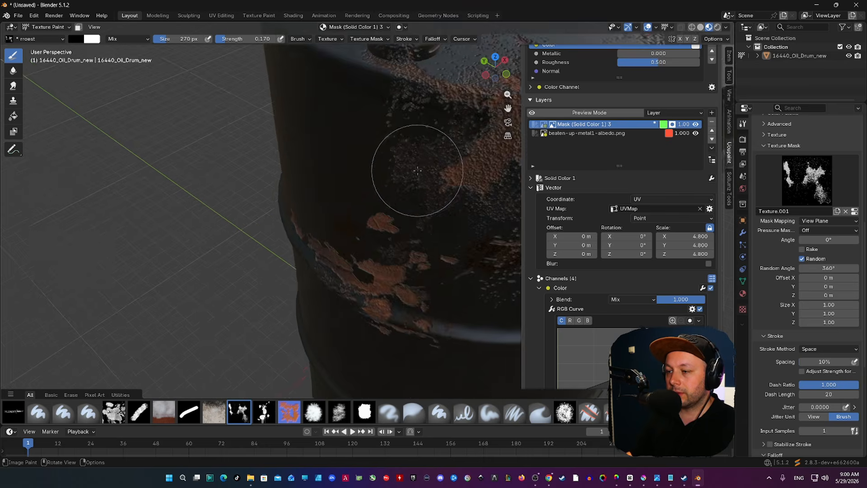
middle_click_drag(415, 171, 412, 195)
key("f")
left_click(412, 274)
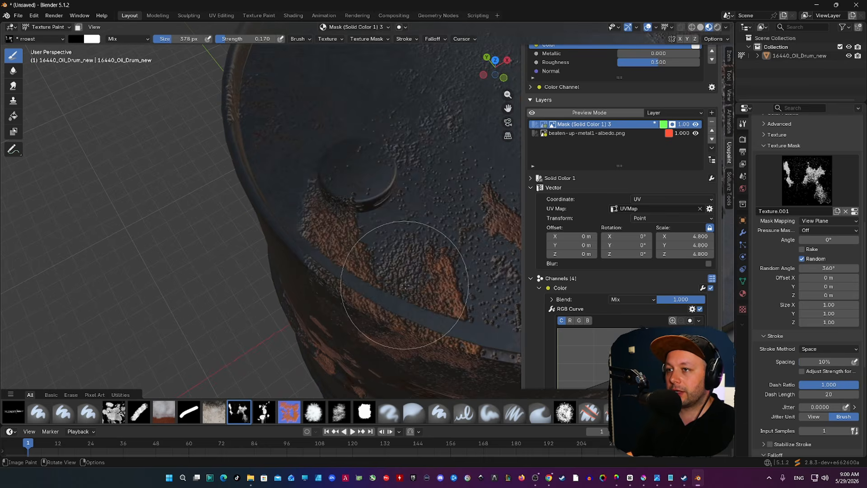
scroll(398, 267, "down", 2)
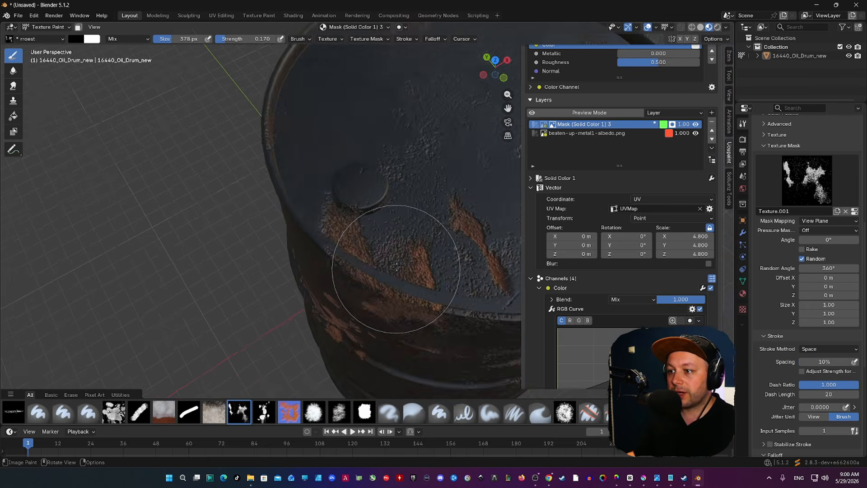
middle_click_drag(397, 257, 393, 242)
At 464 px and strength 0.522, dab four rust patches across the drum lid and side.
key("bracketright")
key("bracketright")
left_click_drag(240, 39, 261, 39)
left_click(340, 184)
left_click(383, 203)
middle_click_drag(399, 210, 378, 191)
left_click(409, 181)
left_click(321, 180)
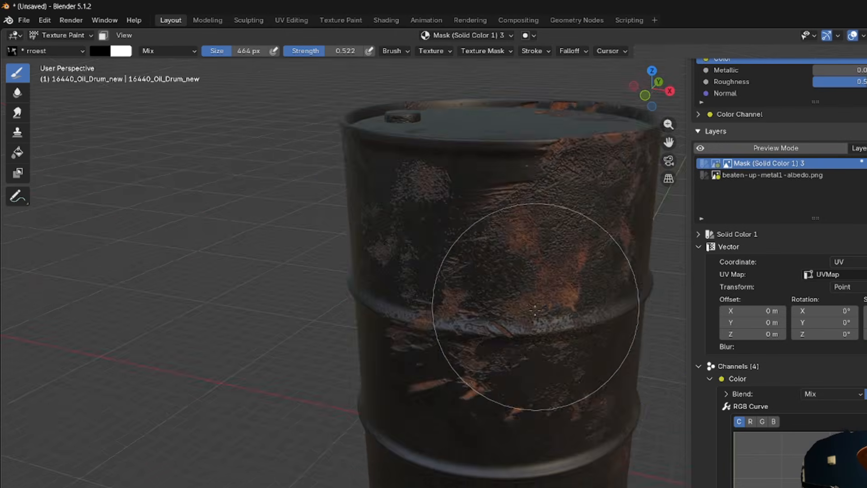
middle_click_drag(405, 232, 315, 202)
scroll(441, 267, "down", 5)
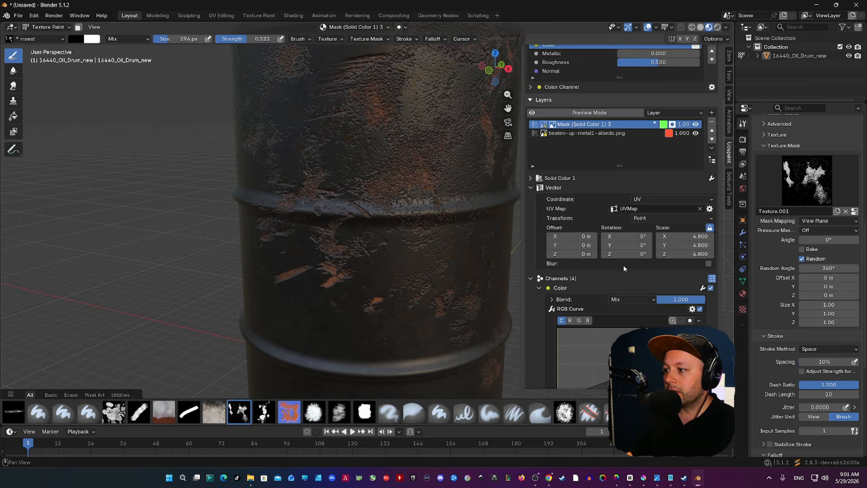
scroll(623, 267, "down", 2)
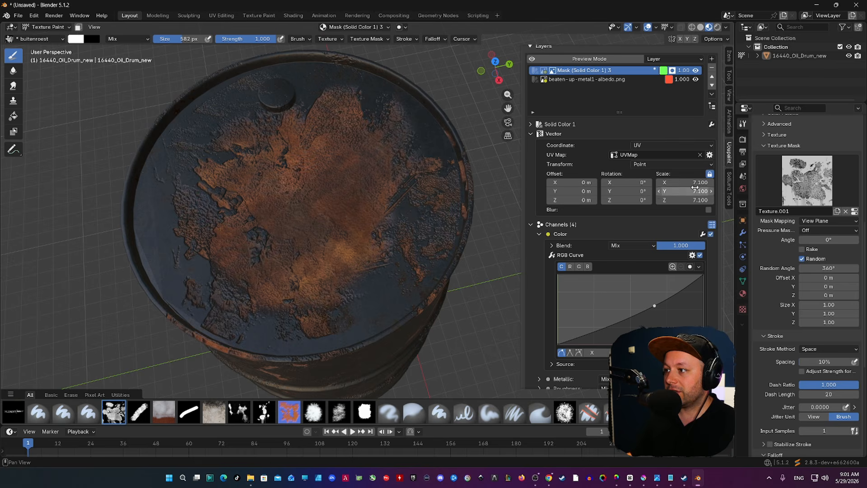
Set the rust texture's Vector Scale to 8.000 on X, Y and Z.
left_click_drag(684, 181, 774, 181)
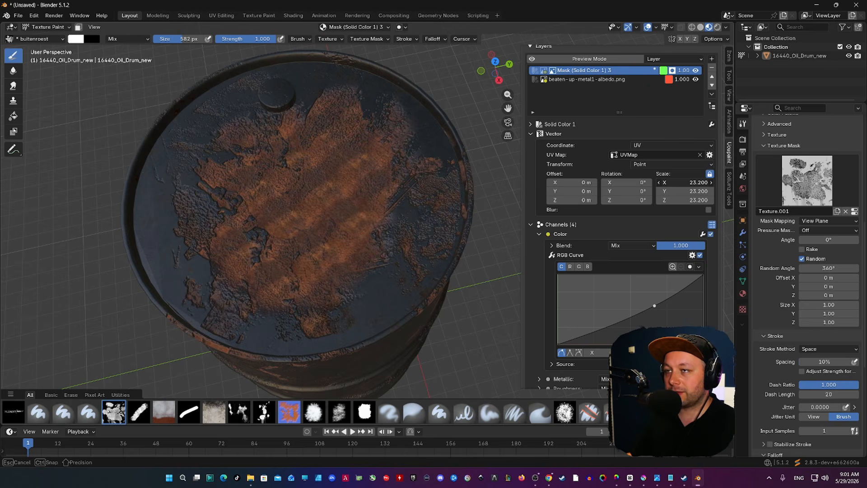
left_click_drag(774, 182, 757, 182)
left_click_drag(685, 182, 642, 183)
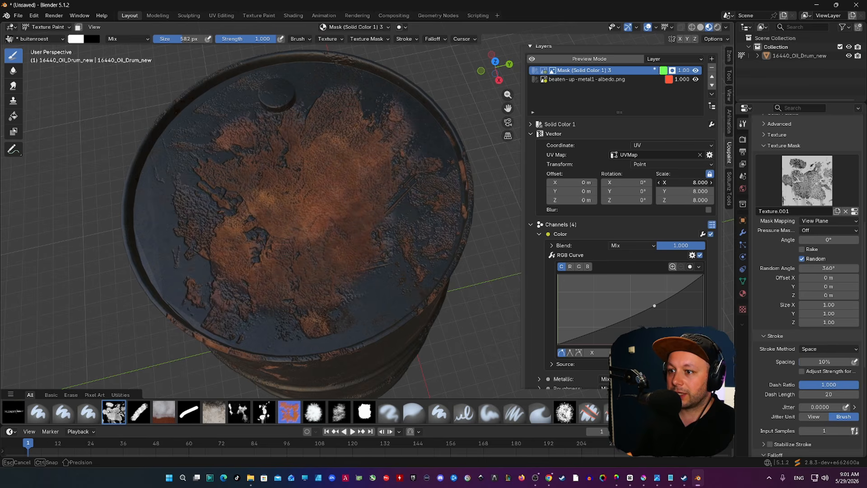
Set the brush to 464 px and switch back to the buitenroest brush.
middle_click_drag(212, 203, 213, 213)
key("f")
left_click(223, 203)
left_click(239, 412)
scroll(370, 222, "down", 2)
left_click(114, 411)
scroll(351, 201, "down", 2)
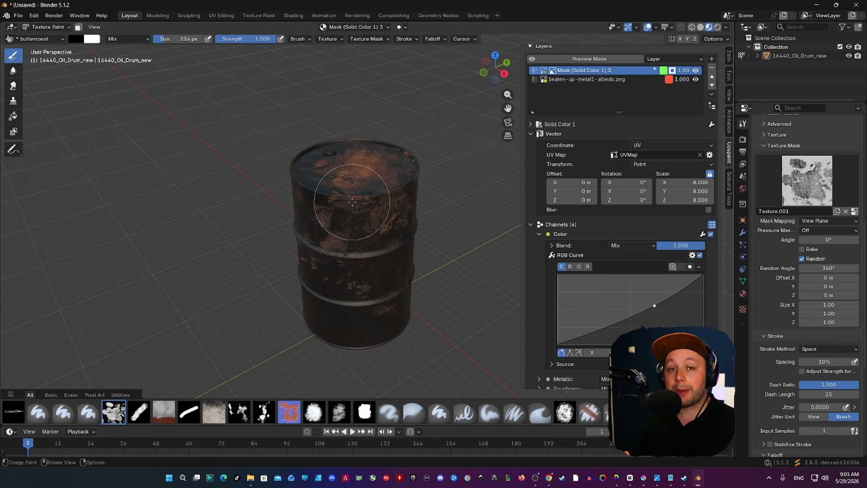
scroll(348, 199, "up", 4)
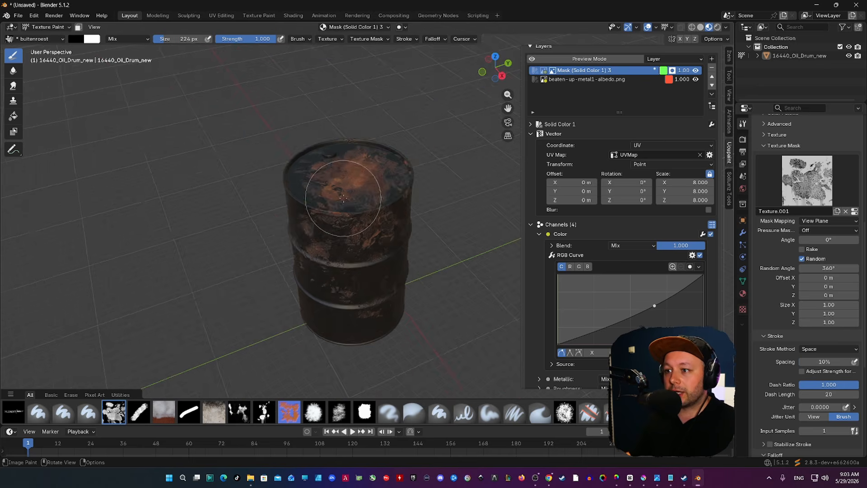
middle_click_drag(343, 197, 331, 201)
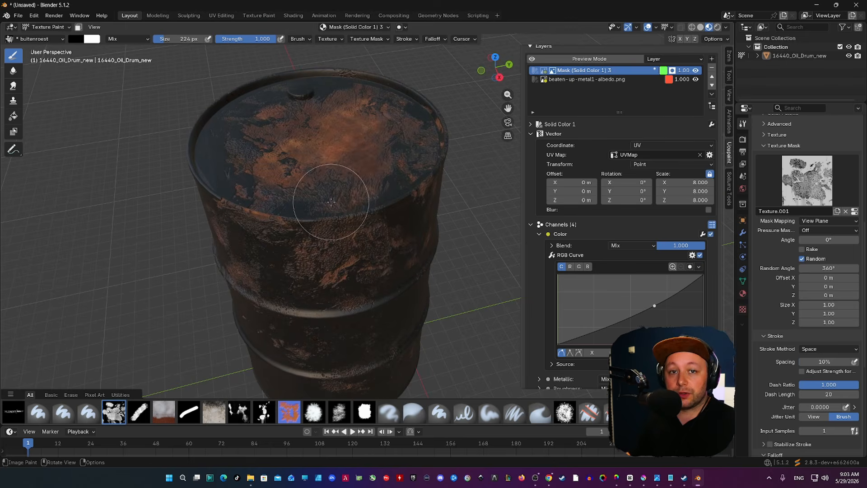
scroll(331, 198, "down", 4)
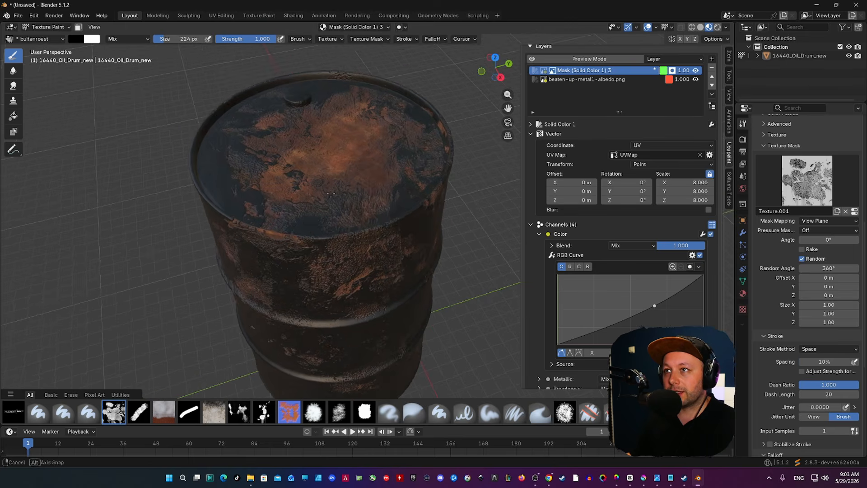
mouse_move(330, 172)
middle_mouse_down()
mouse_move(357, 167)
mouse_move(360, 179)
middle_mouse_up()
scroll(361, 181, "down", 3)
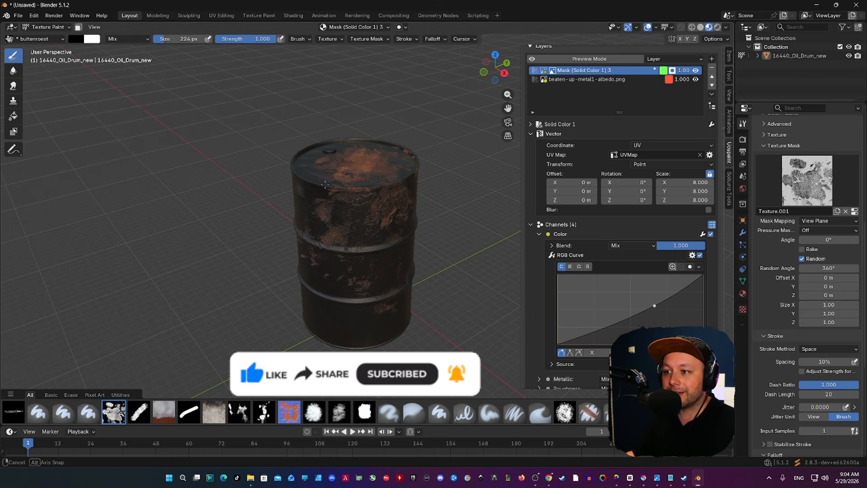
scroll(361, 182, "up", 3)
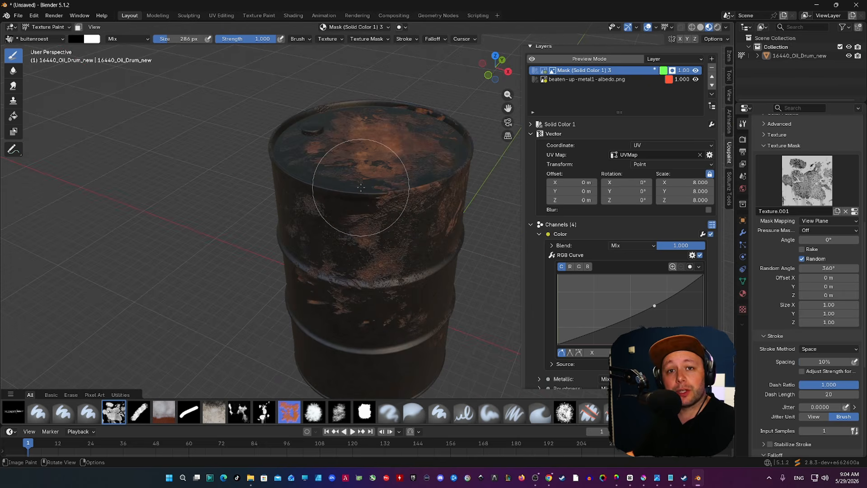